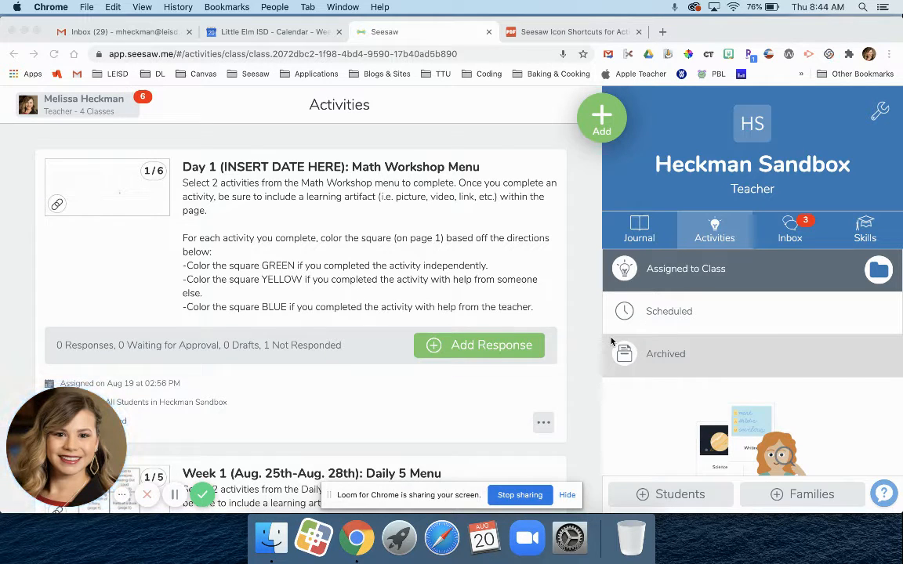
Create a new activity in the personal activity library and name it Number Line Subtraction
{"action": "left_click", "coordinate": [598, 123]}
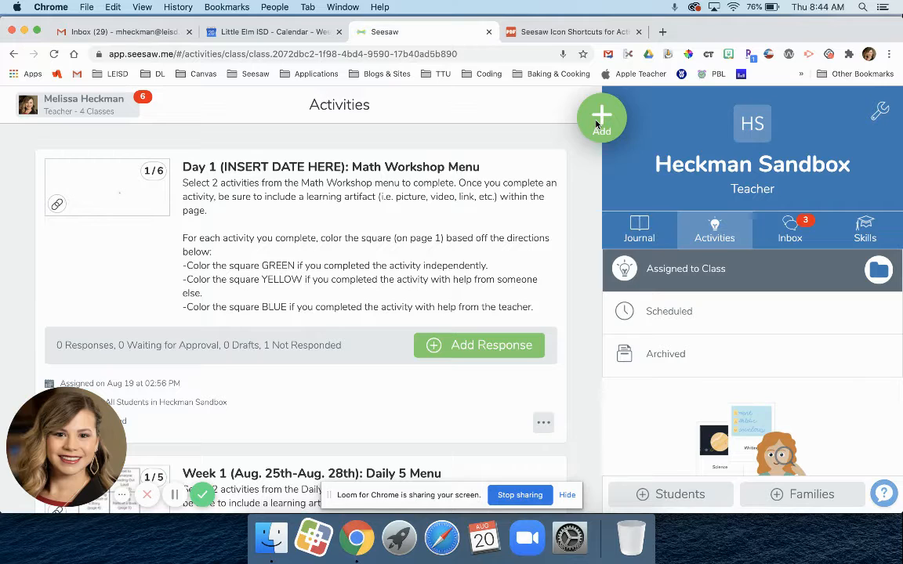
{"action": "left_click", "coordinate": [597, 122]}
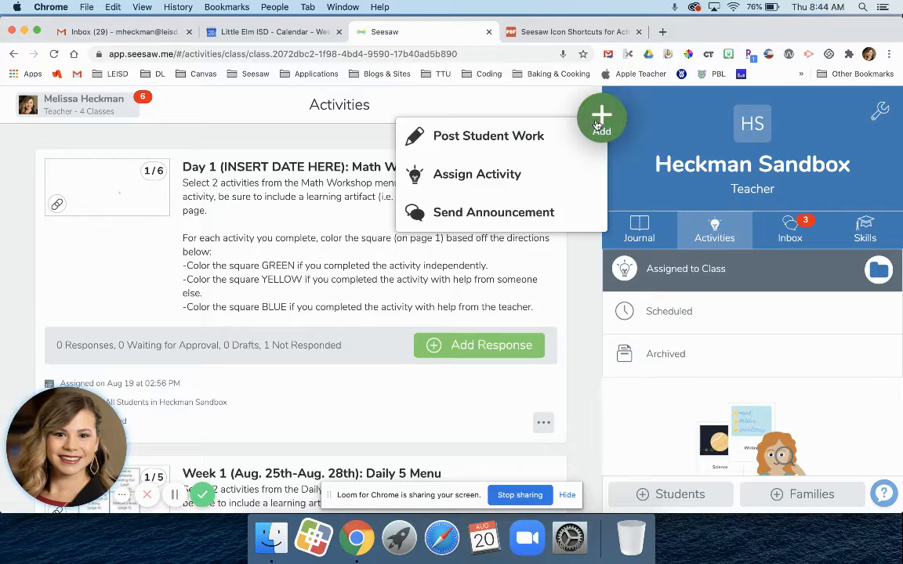
{"action": "left_click", "coordinate": [500, 175]}
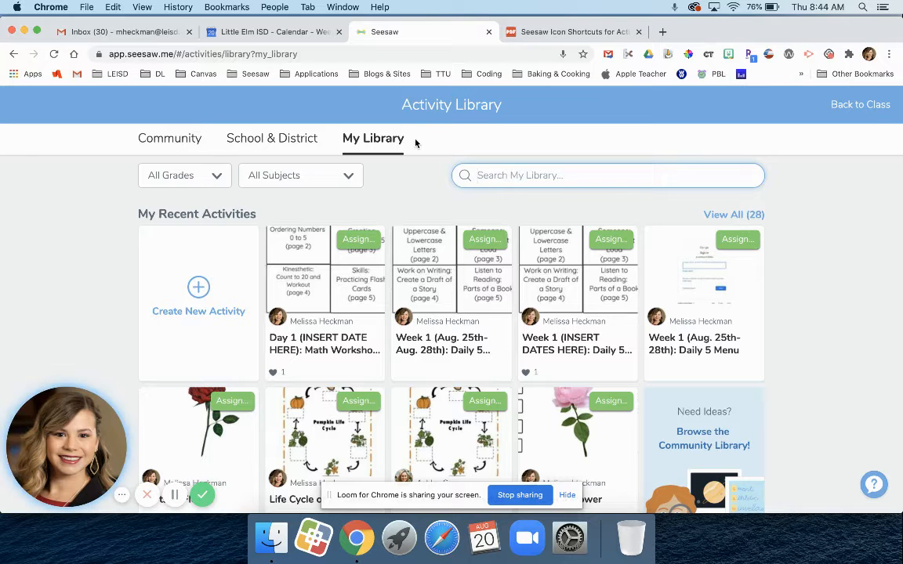
{"action": "left_click", "coordinate": [193, 306]}
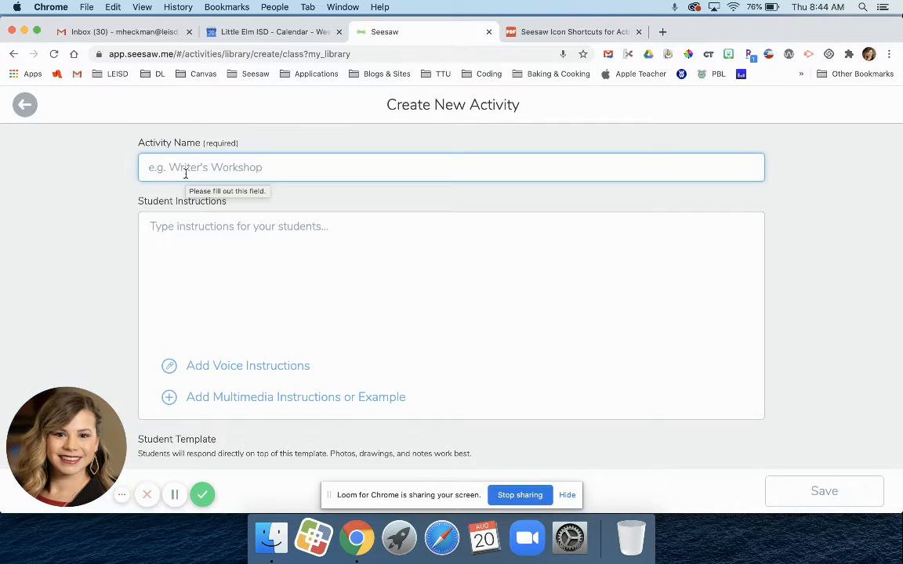
{"action": "type", "text": "Number Li"}
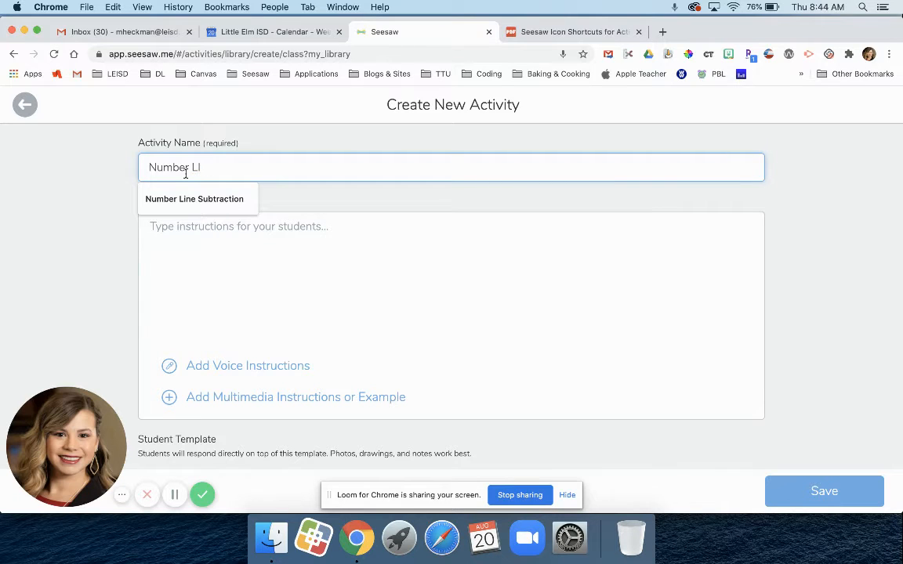
{"action": "type", "text": "ne ne Subtraction"}
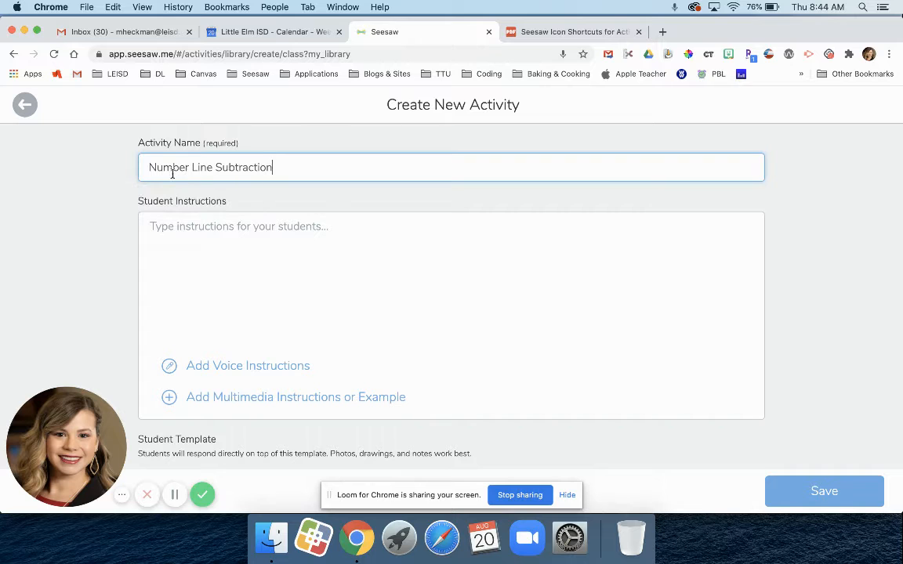
Copy the :move: text shortcut from the Seesaw Icon Shortcuts PDF and return to the new activity
{"action": "left_click", "coordinate": [206, 226]}
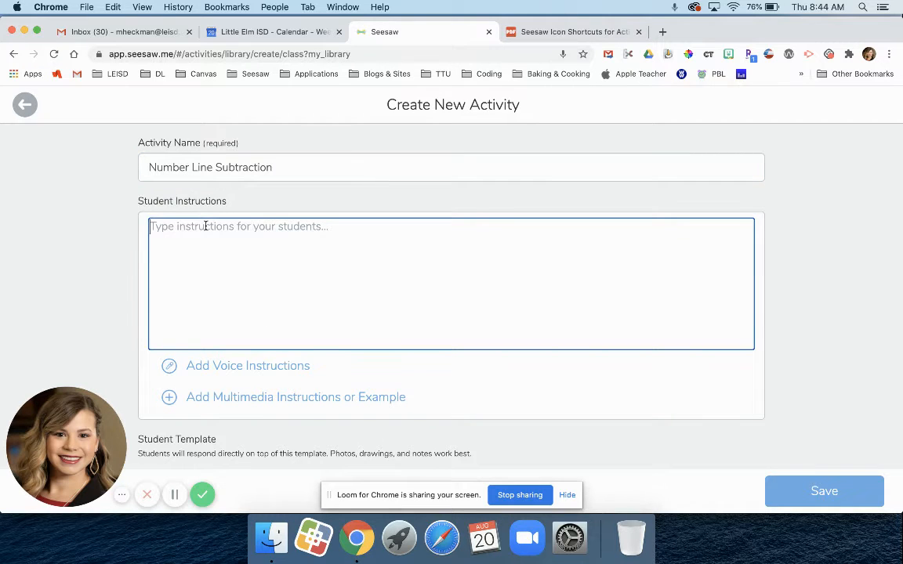
{"action": "left_click", "coordinate": [563, 33]}
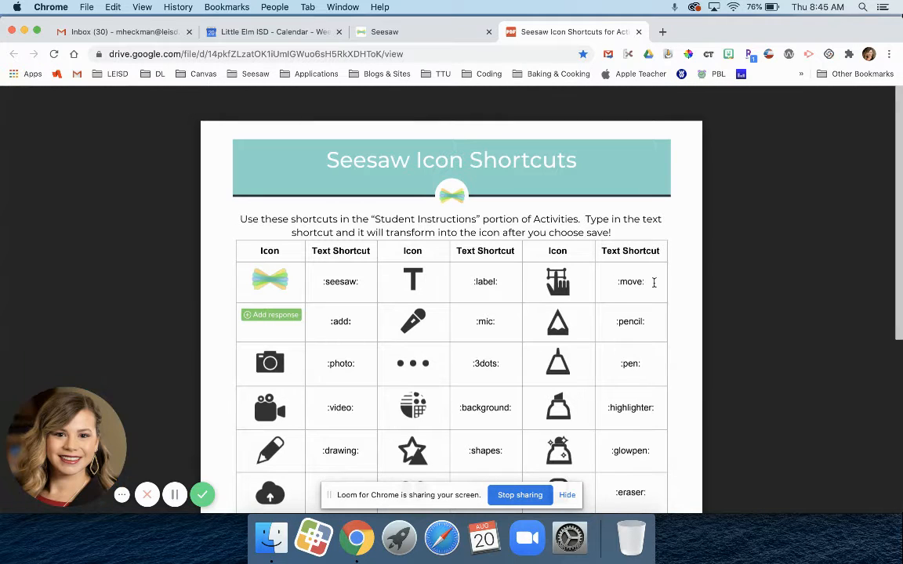
{"action": "double_click", "coordinate": [637, 281]}
{"action": "key", "text": "super+c"}
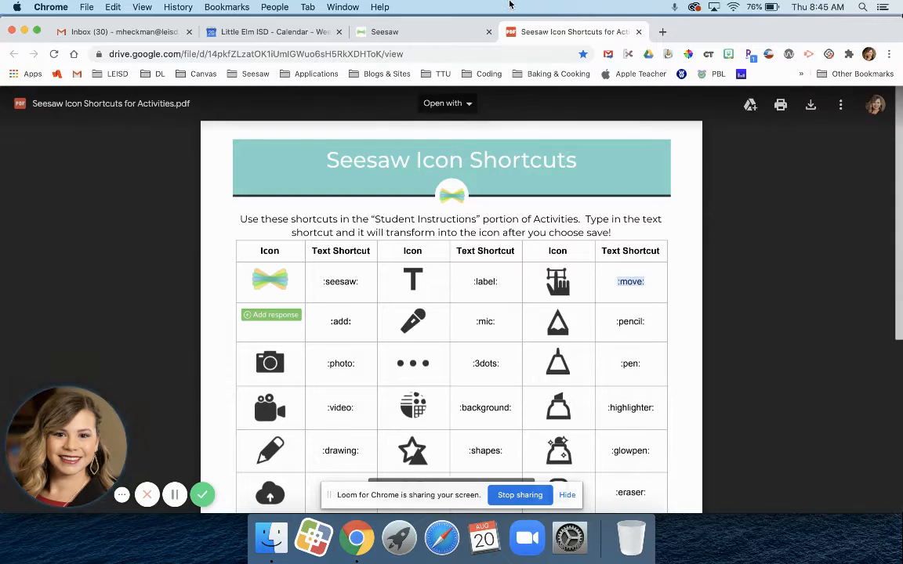
{"action": "left_click", "coordinate": [384, 31]}
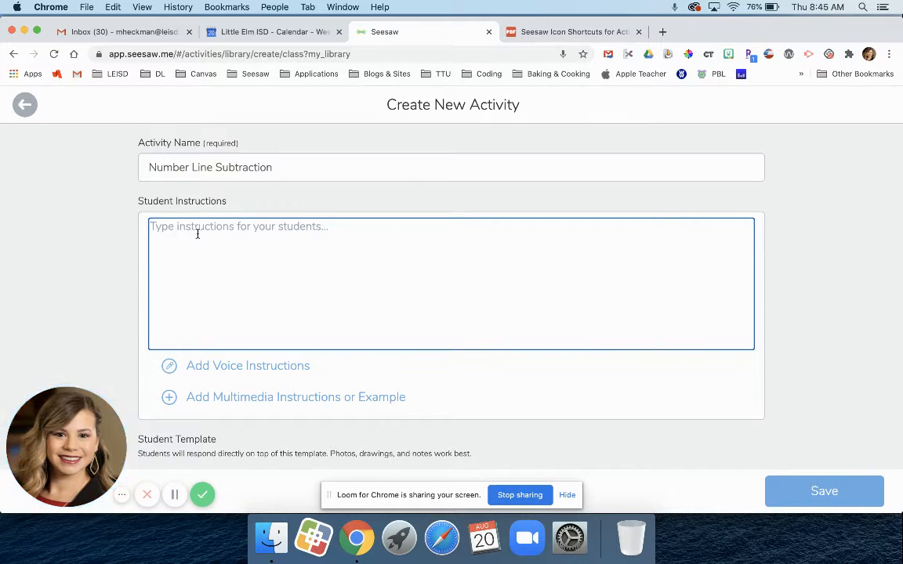
Write the student instructions "Use :move: to drag and drop the correct answer to the matching subtraction problem."
{"action": "type", "text": "U"}
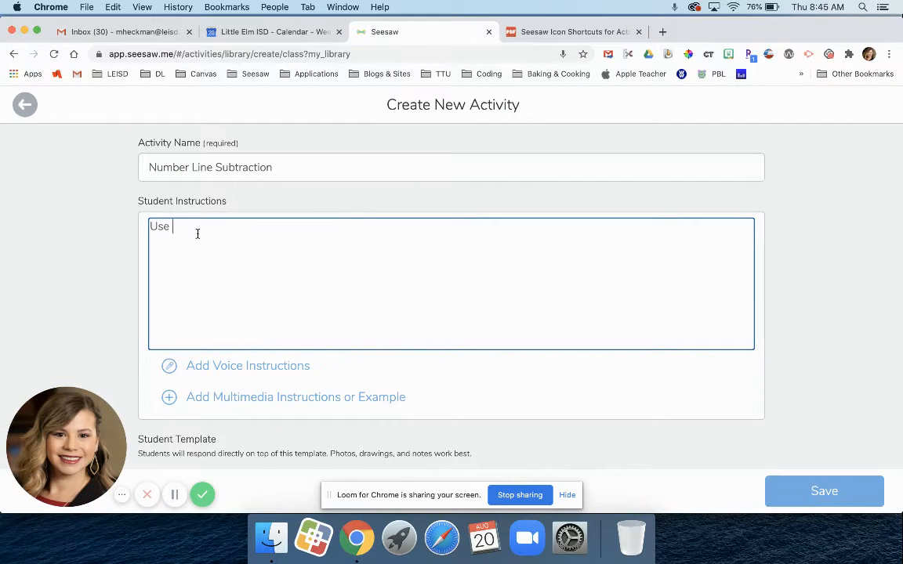
{"action": "type", "text": "se"}
{"action": "key", "text": "super+v"}
{"action": "type", "text": "to drag and drop the correct"}
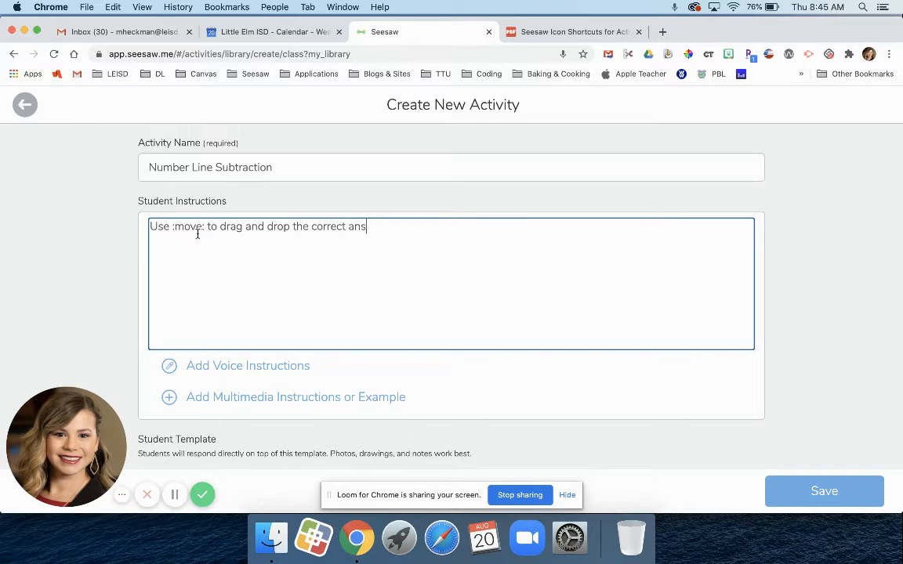
{"action": "type", "text": " answer to the matching"}
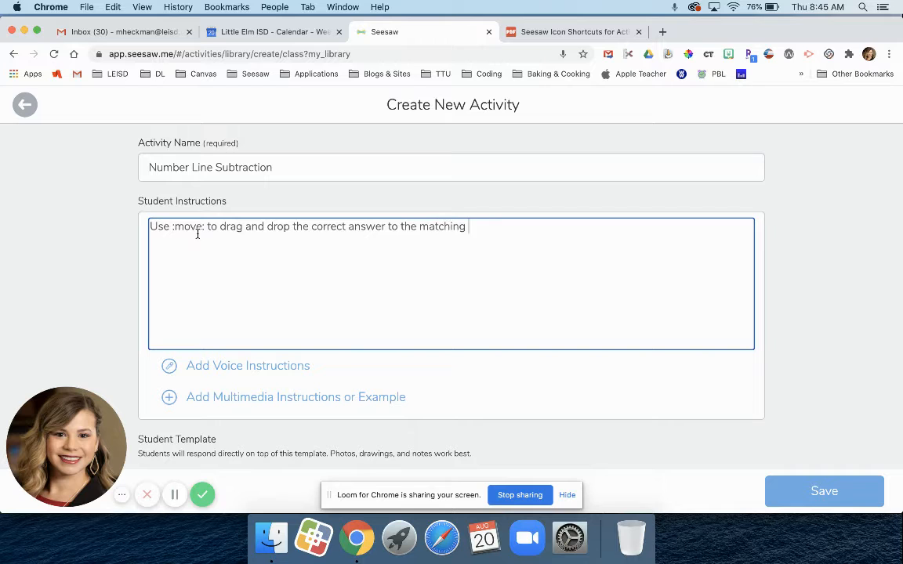
{"action": "type", "text": " subtraction problem."}
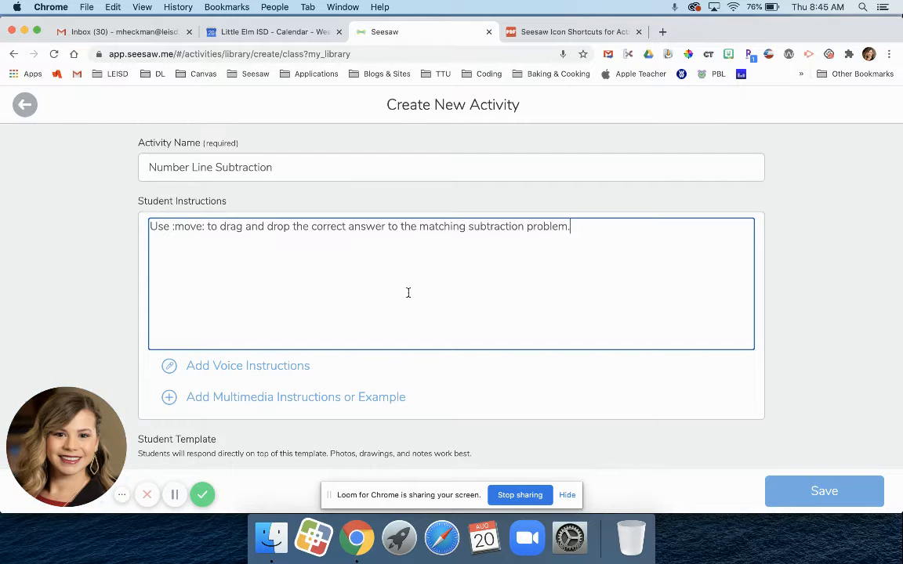
Add a student response template by uploading Scan Aug 20, 2020.pdf from the Downloads folder
{"action": "scroll", "coordinate": [408, 292], "scroll_direction": "down", "scroll_amount": 3}
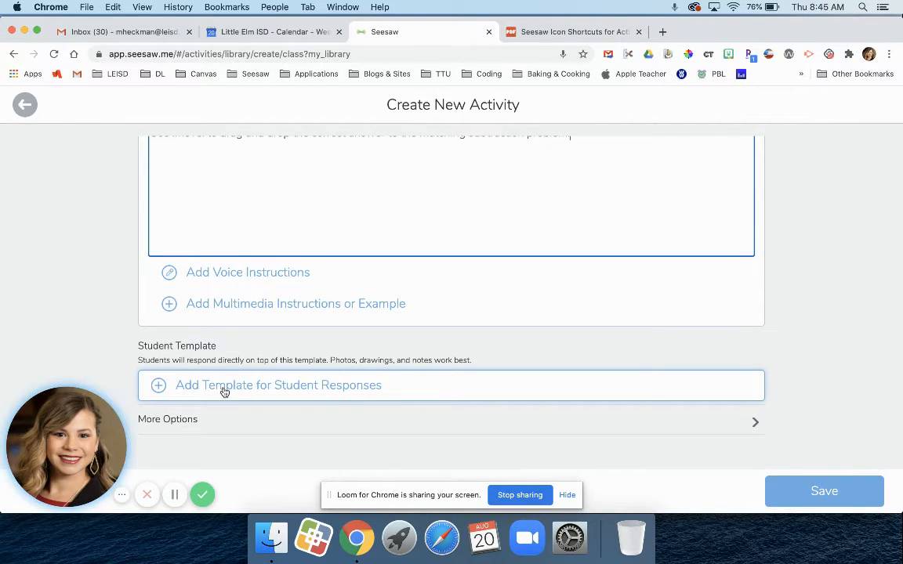
{"action": "left_click", "coordinate": [224, 389]}
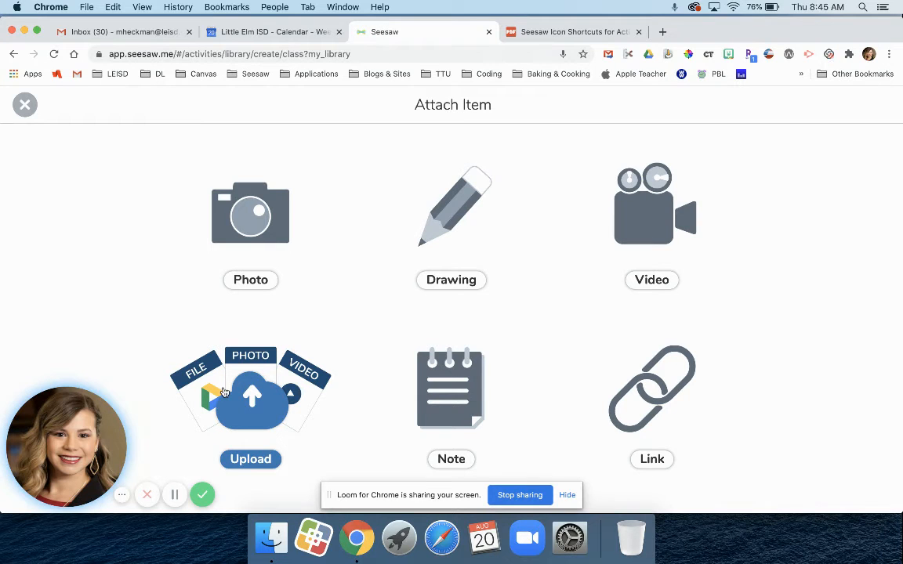
{"action": "left_click", "coordinate": [233, 366]}
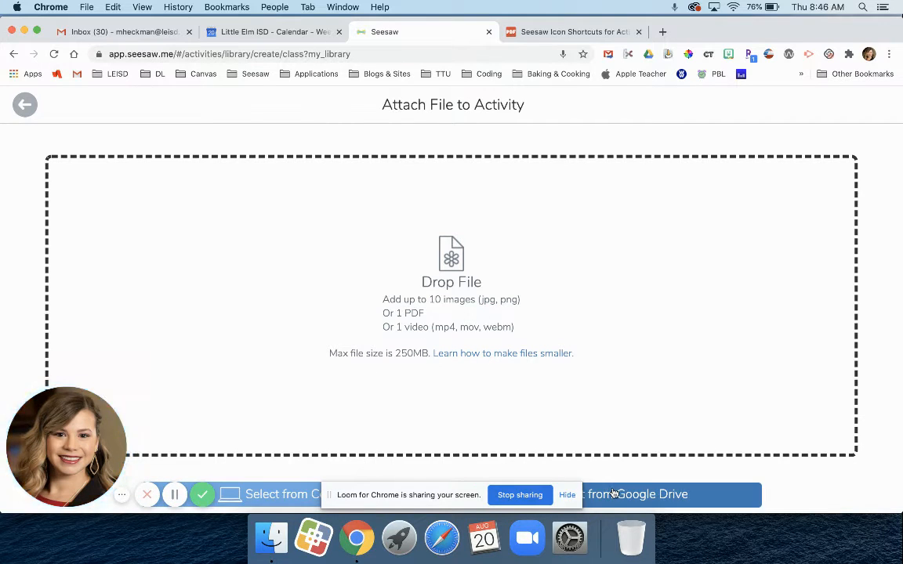
{"action": "left_click", "coordinate": [271, 537]}
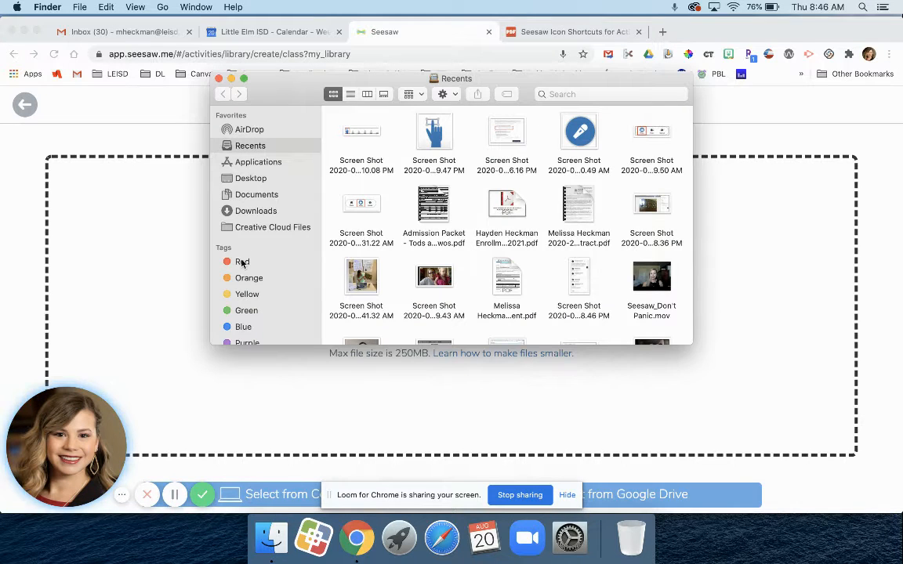
{"action": "left_click", "coordinate": [250, 213]}
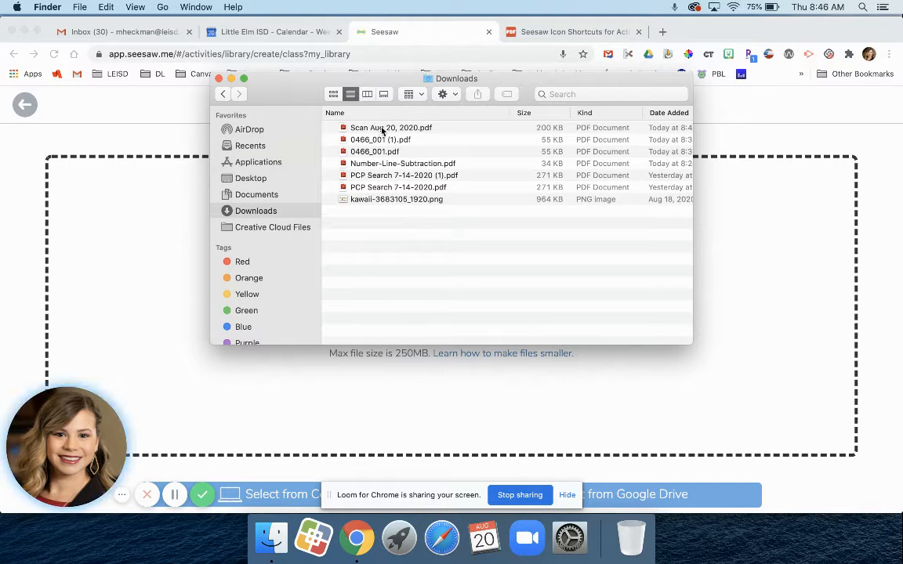
{"action": "left_click_drag", "start_coordinate": [383, 131], "coordinate": [619, 381]}
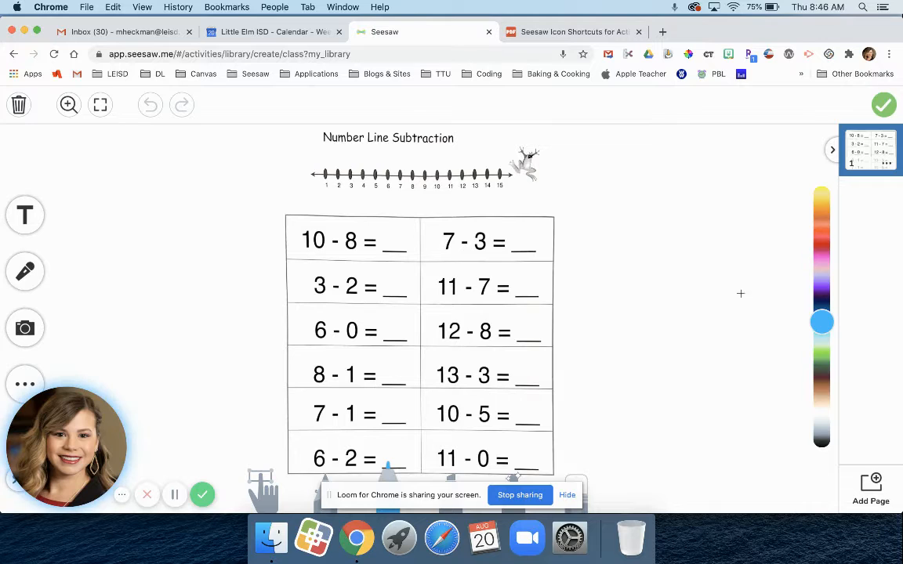
Add a text label reading 2 in the blank space left of the worksheet
{"action": "left_click", "coordinate": [27, 214]}
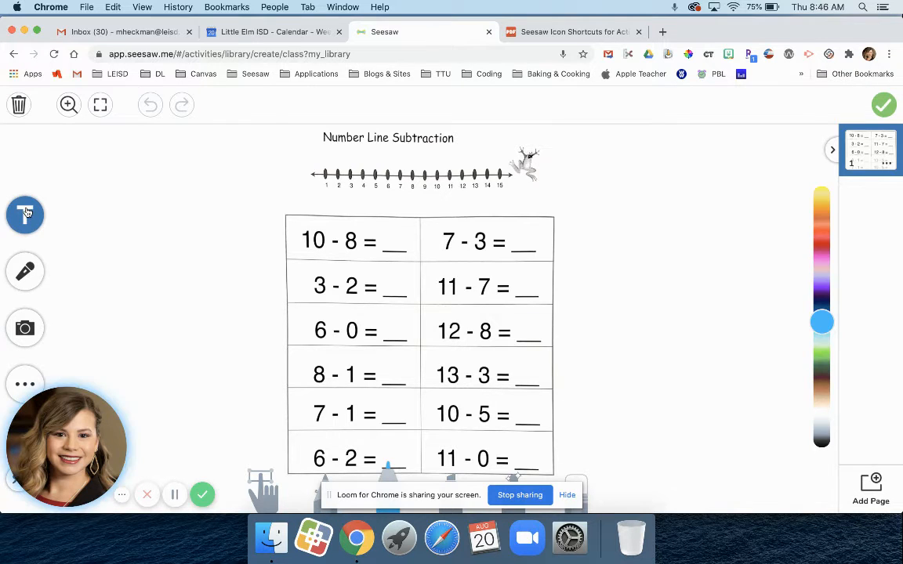
{"action": "left_click", "coordinate": [25, 215]}
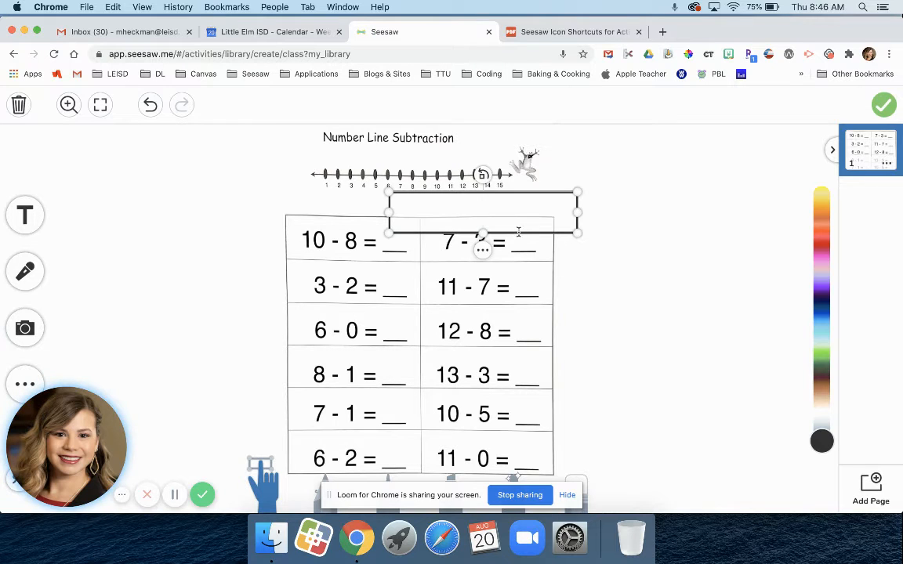
{"action": "left_click_drag", "start_coordinate": [518, 231], "coordinate": [201, 164]}
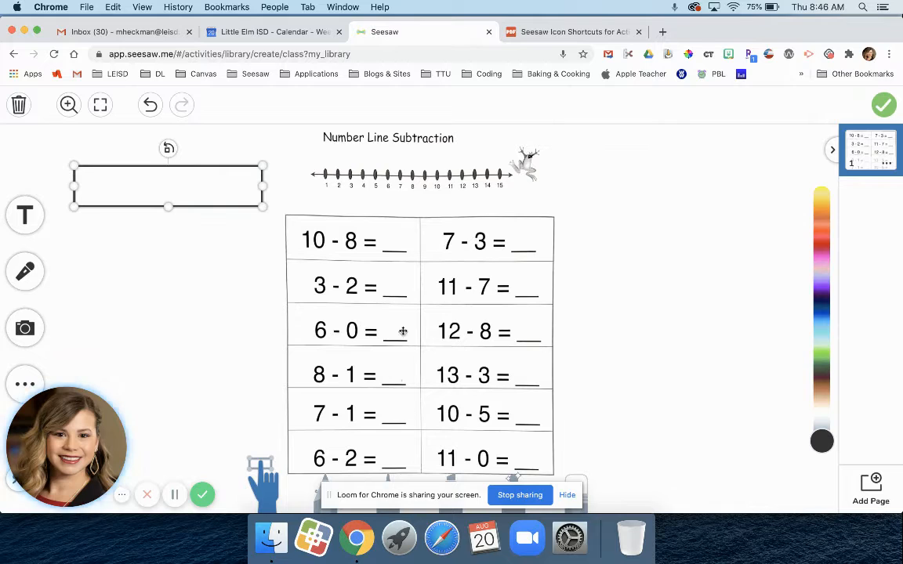
{"action": "left_click", "coordinate": [177, 184]}
{"action": "type", "text": "2"}
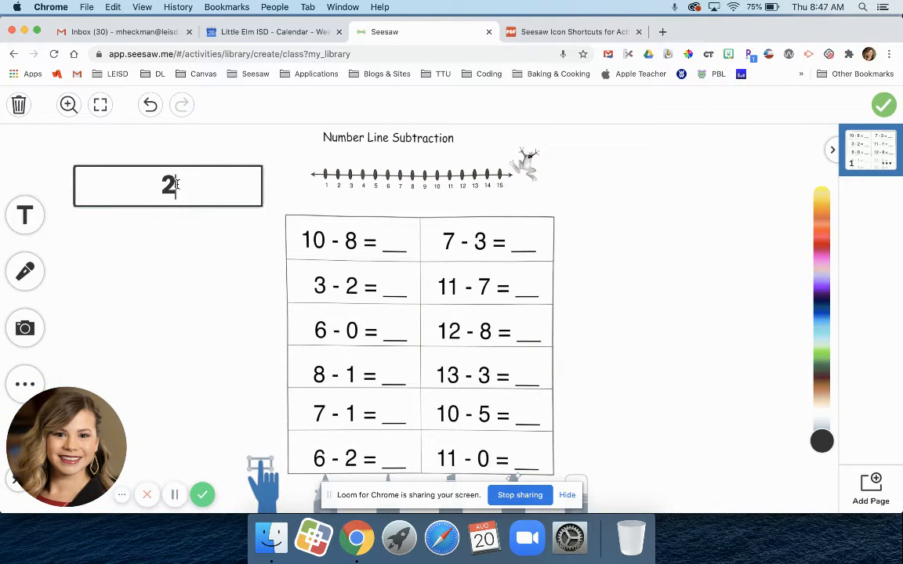
{"action": "left_click", "coordinate": [259, 223]}
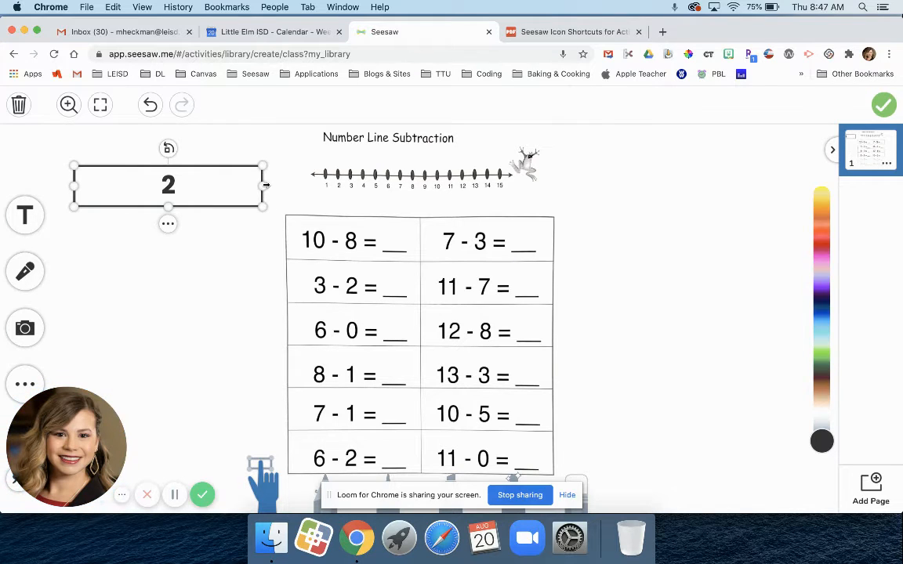
Shrink the 2 label to fit the 10 - 8 answer blank and place it beside the number line
{"action": "left_click_drag", "start_coordinate": [261, 184], "coordinate": [111, 199]}
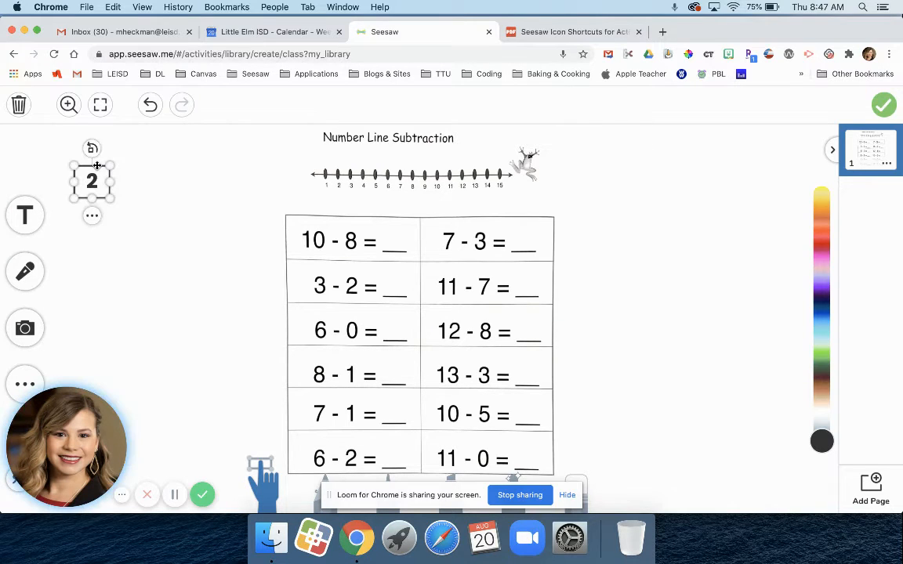
{"action": "left_click_drag", "start_coordinate": [97, 166], "coordinate": [396, 217]}
{"action": "left_click_drag", "start_coordinate": [411, 253], "coordinate": [197, 176]}
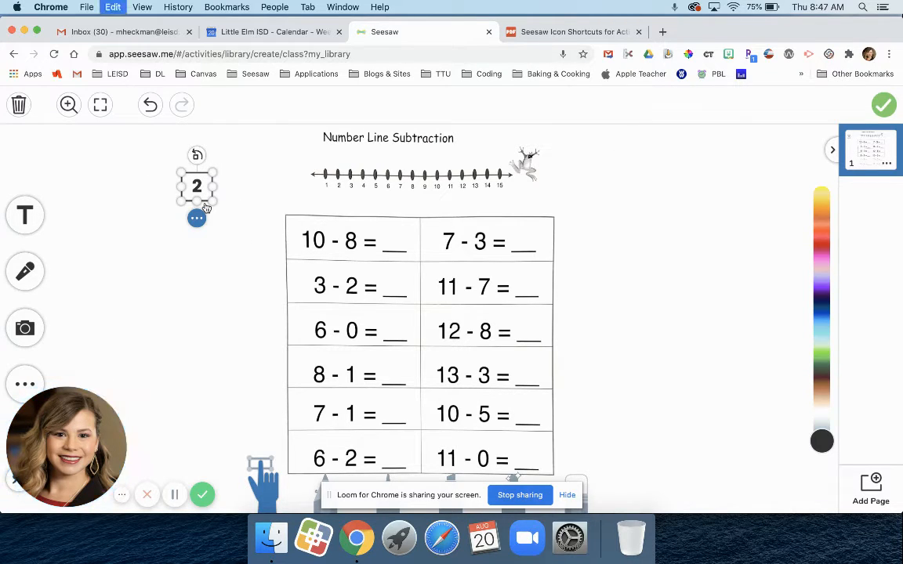
Duplicate the 2 label eleven times, placing the first copy below the original
{"action": "left_click_drag", "start_coordinate": [205, 207], "coordinate": [473, 348]}
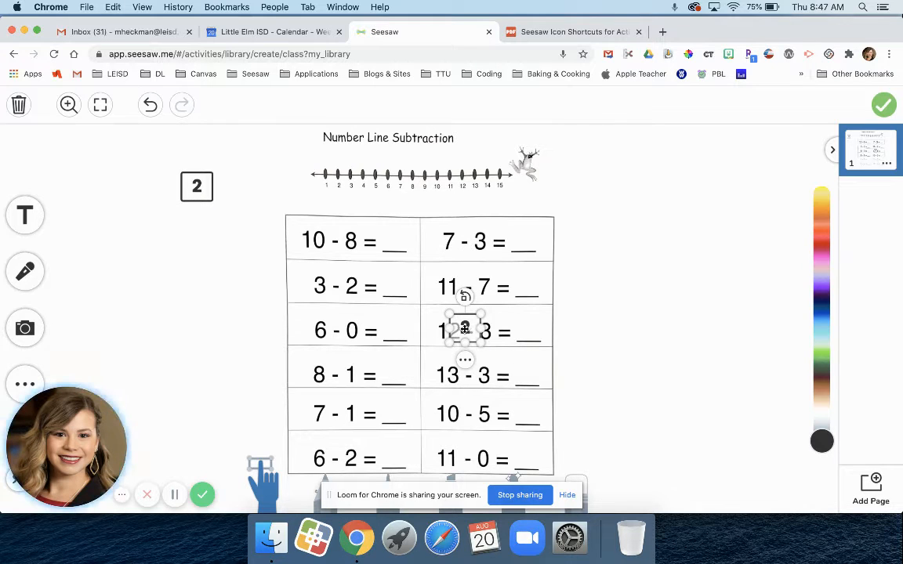
{"action": "left_click_drag", "start_coordinate": [465, 327], "coordinate": [201, 256]}
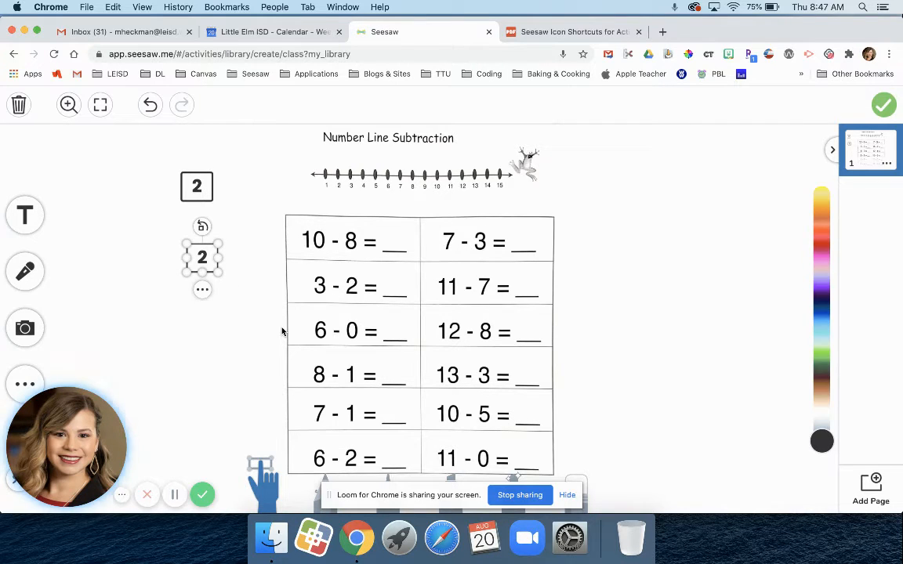
{"action": "key", "text": "super+v"}
{"action": "key", "text": "super+v"}
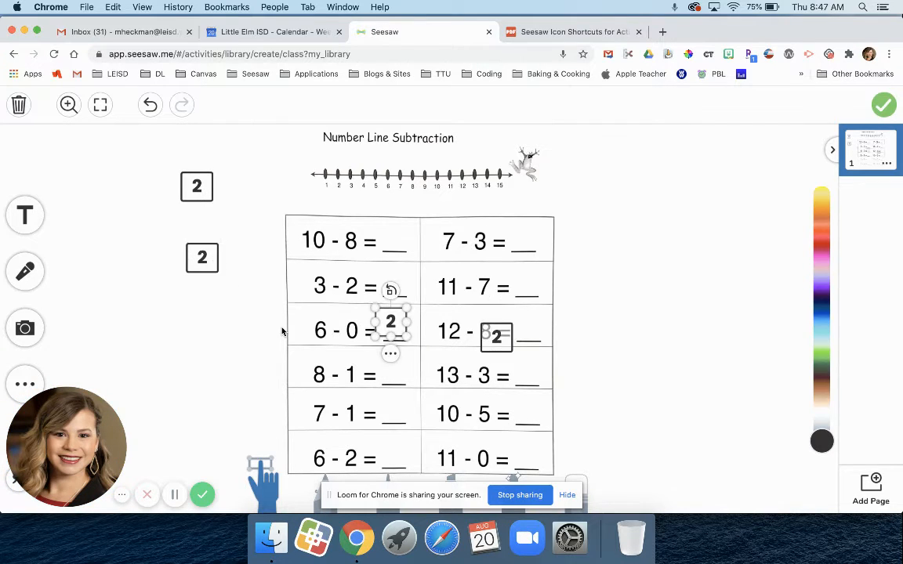
{"action": "key", "text": "super+v"}
{"action": "key", "text": "super+v"}
{"action": "key", "text": "super+v"}
{"action": "key", "text": "super+v"}
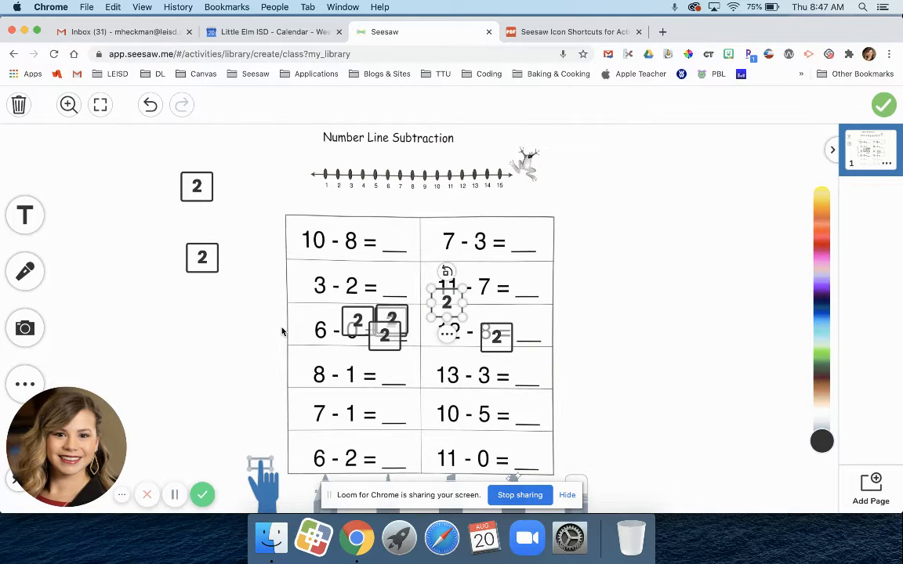
{"action": "key", "text": "super+v"}
{"action": "key", "text": "super+v"}
{"action": "key", "text": "super+v"}
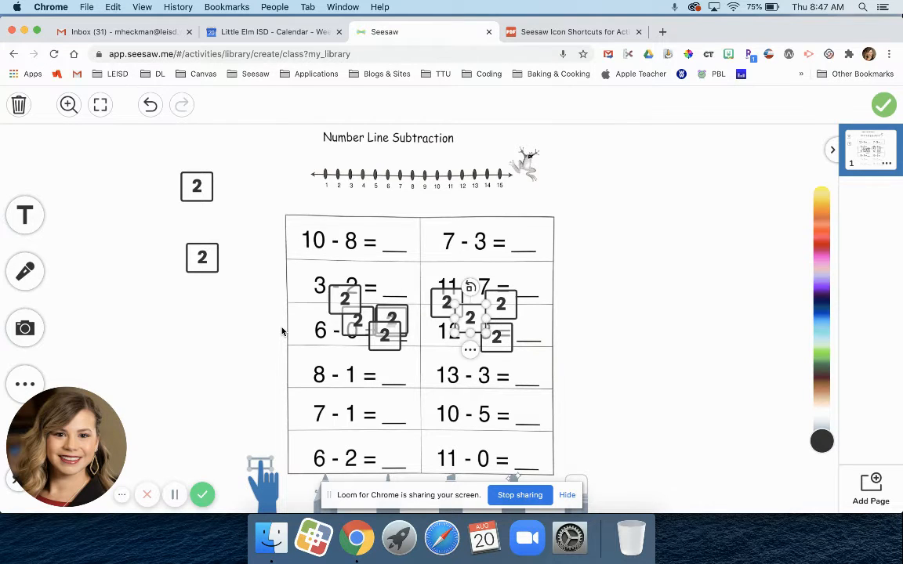
{"action": "key", "text": "super+v"}
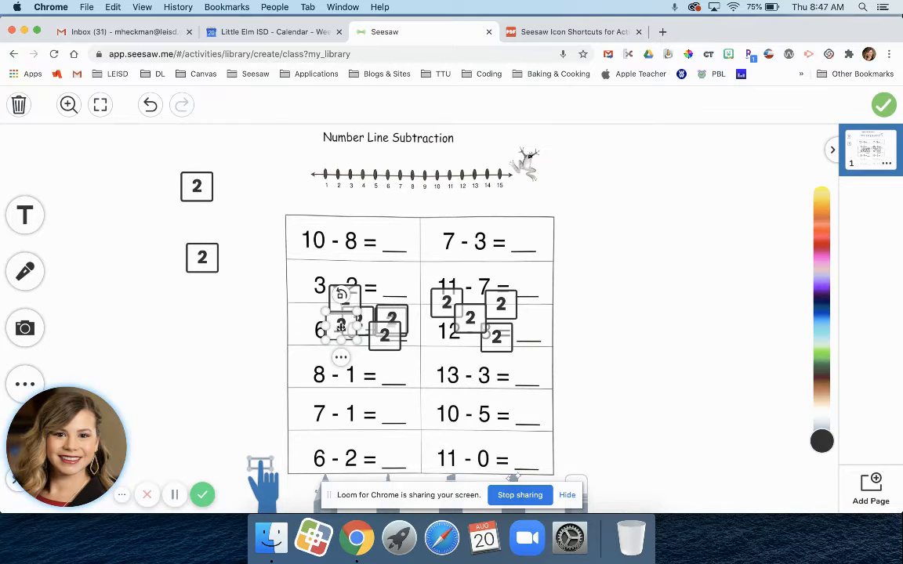
Move the remaining ten copies of the 2 label off the worksheet into the blank space to its left
{"action": "left_click_drag", "start_coordinate": [345, 325], "coordinate": [157, 312]}
{"action": "left_click_drag", "start_coordinate": [360, 323], "coordinate": [216, 314]}
{"action": "left_click_drag", "start_coordinate": [347, 302], "coordinate": [126, 256]}
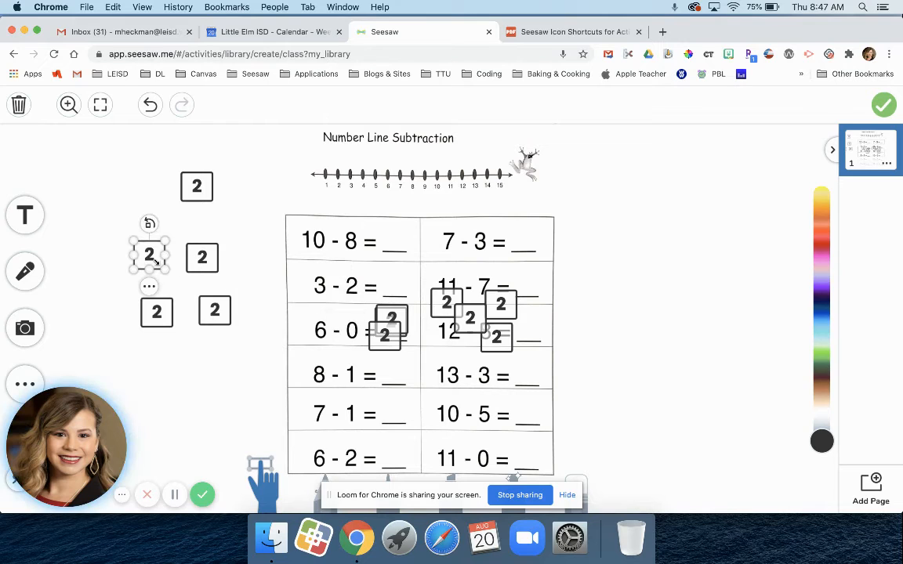
{"action": "left_click_drag", "start_coordinate": [365, 337], "coordinate": [235, 360]}
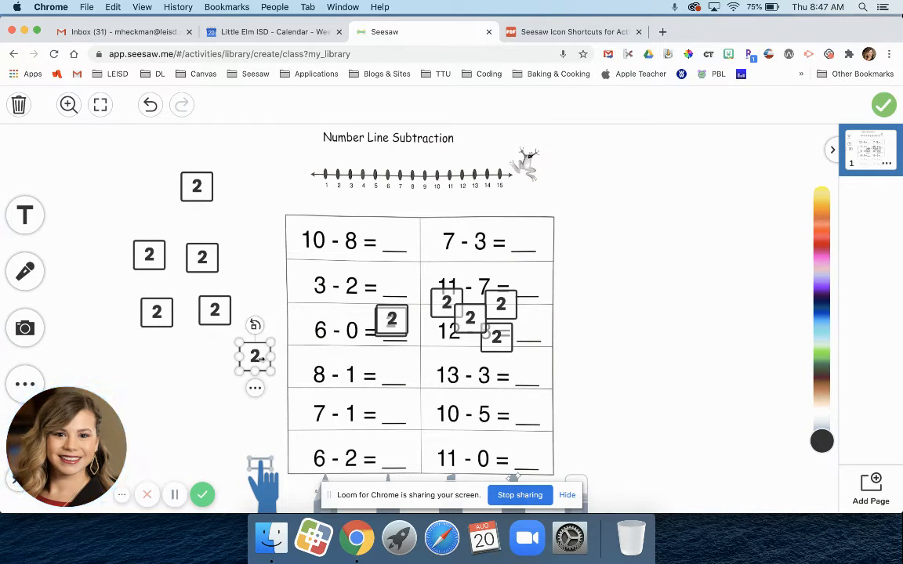
{"action": "left_click_drag", "start_coordinate": [391, 321], "coordinate": [261, 307]}
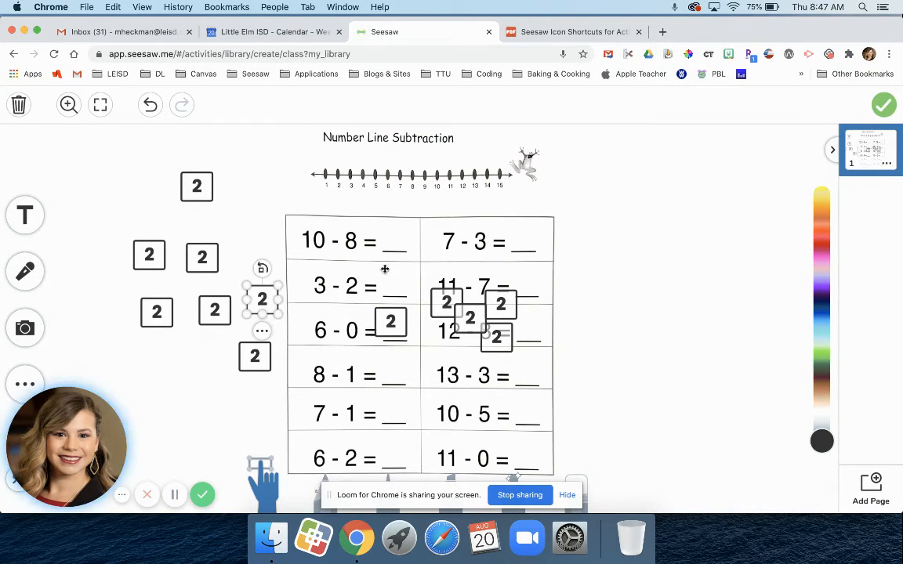
{"action": "left_click_drag", "start_coordinate": [391, 322], "coordinate": [251, 243]}
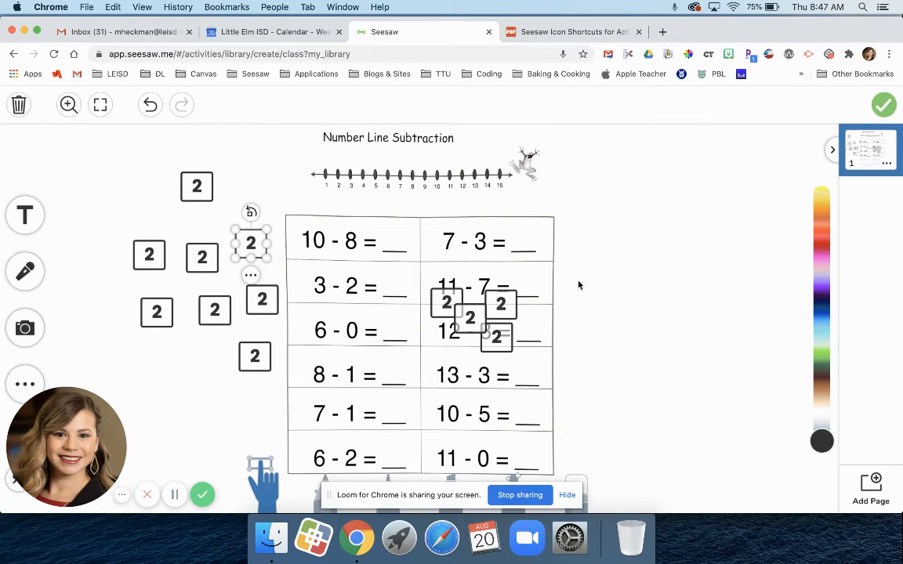
{"action": "left_click_drag", "start_coordinate": [446, 302], "coordinate": [255, 192]}
{"action": "left_click_drag", "start_coordinate": [456, 320], "coordinate": [217, 358]}
{"action": "left_click_drag", "start_coordinate": [484, 348], "coordinate": [261, 396]}
{"action": "left_click_drag", "start_coordinate": [506, 304], "coordinate": [189, 402]}
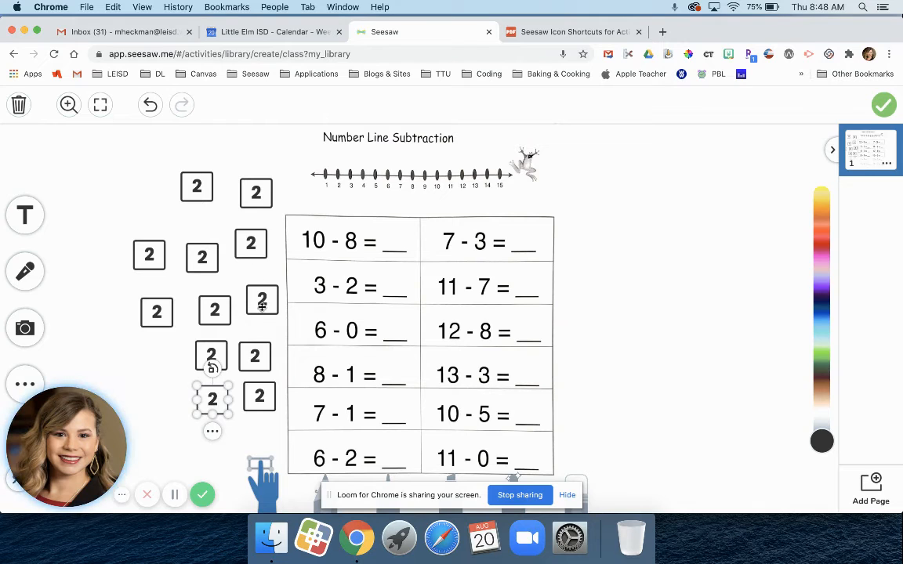
Arrange the twelve 2 labels into two columns of six beside the worksheet
{"action": "left_click_drag", "start_coordinate": [261, 307], "coordinate": [257, 319]}
{"action": "left_click_drag", "start_coordinate": [251, 246], "coordinate": [256, 273]}
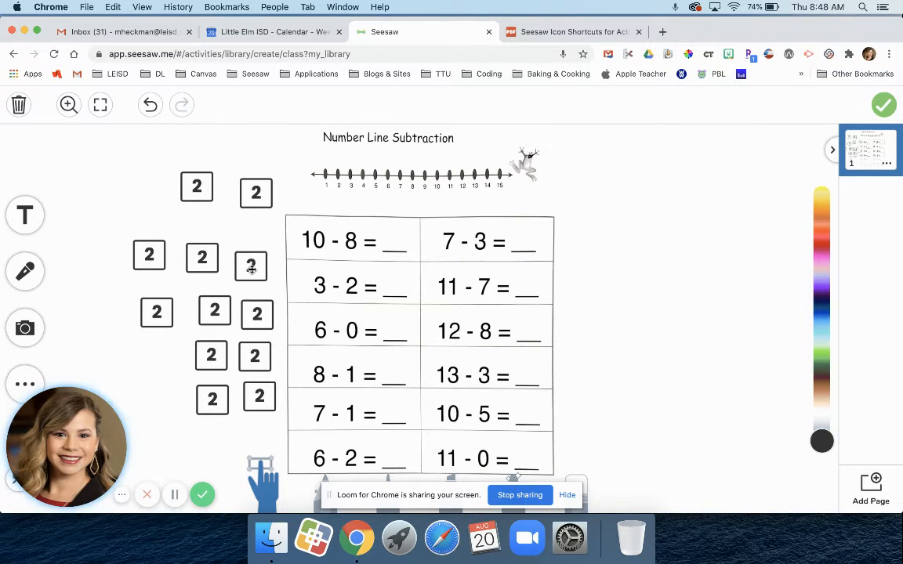
{"action": "left_click_drag", "start_coordinate": [201, 258], "coordinate": [216, 268]}
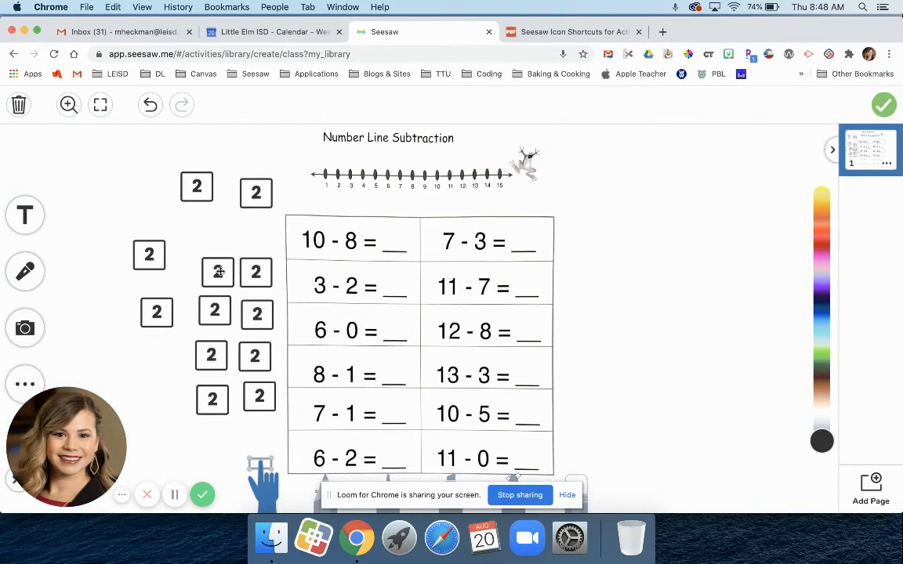
{"action": "left_click_drag", "start_coordinate": [159, 310], "coordinate": [223, 233]}
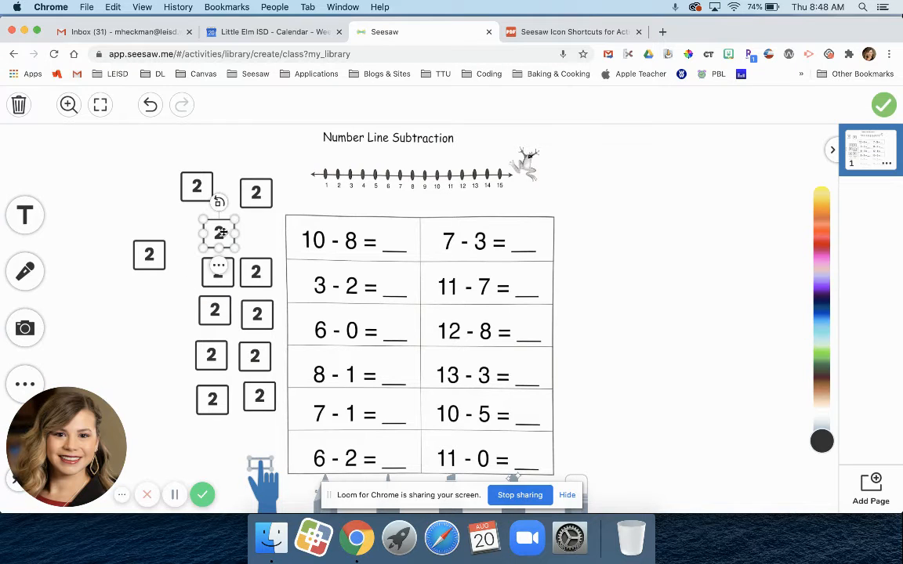
{"action": "left_click_drag", "start_coordinate": [150, 255], "coordinate": [259, 238]}
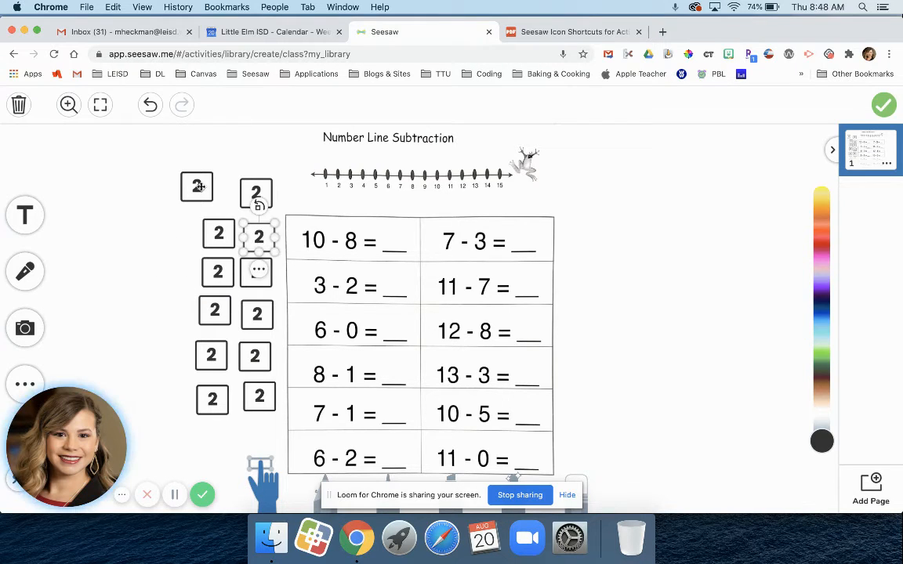
{"action": "left_click_drag", "start_coordinate": [196, 186], "coordinate": [259, 195]}
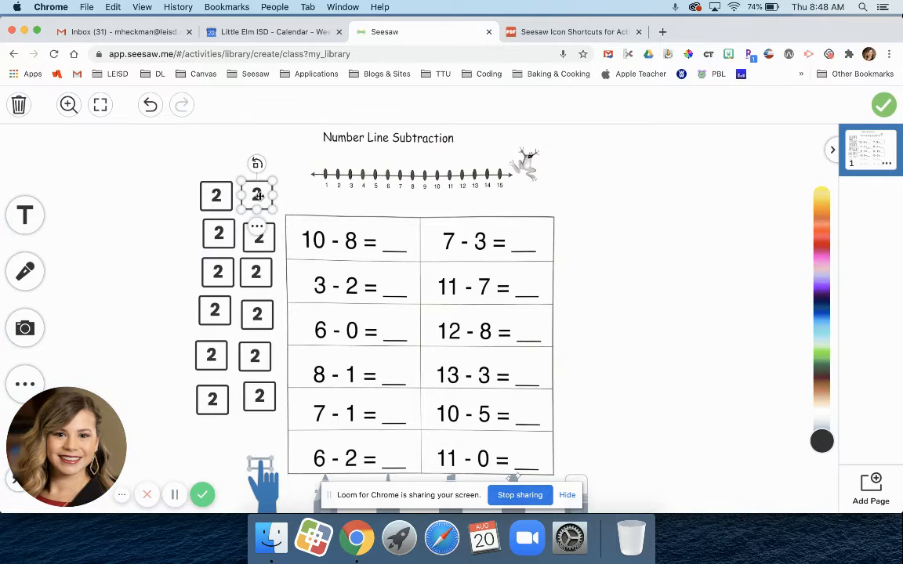
Change the second-row label in the left column to 1 and the first-row label in the right column to 4
{"action": "left_click", "coordinate": [220, 229]}
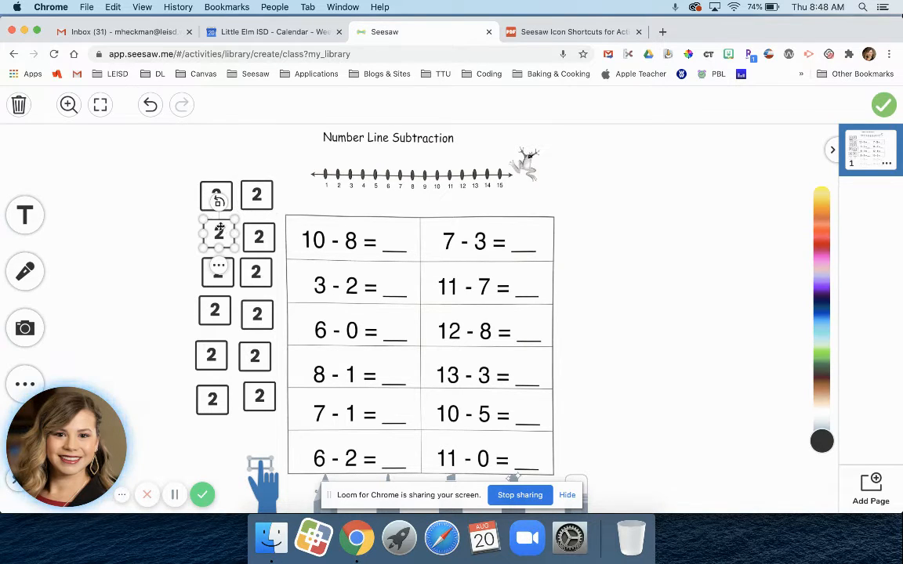
{"action": "left_click", "coordinate": [221, 232]}
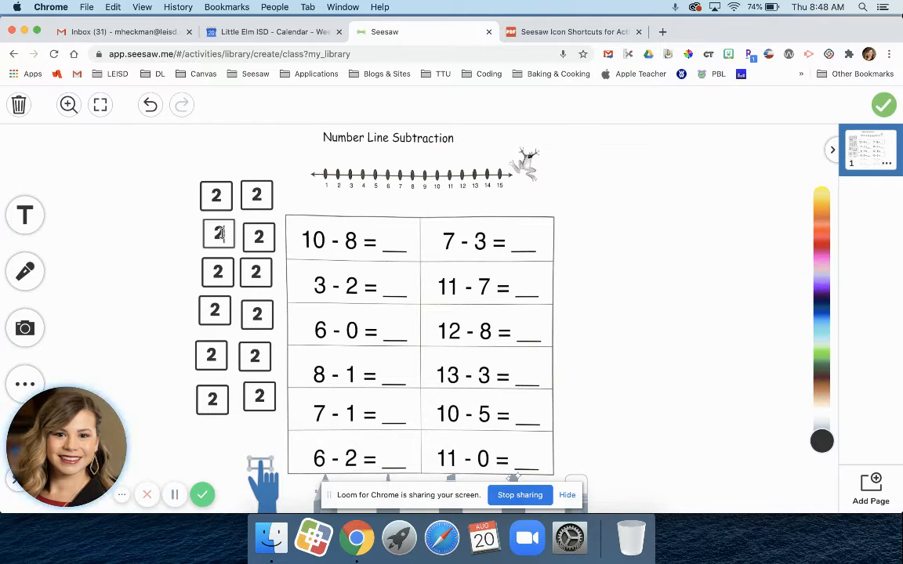
{"action": "key", "text": "BackSpace"}
{"action": "left_click", "coordinate": [262, 196]}
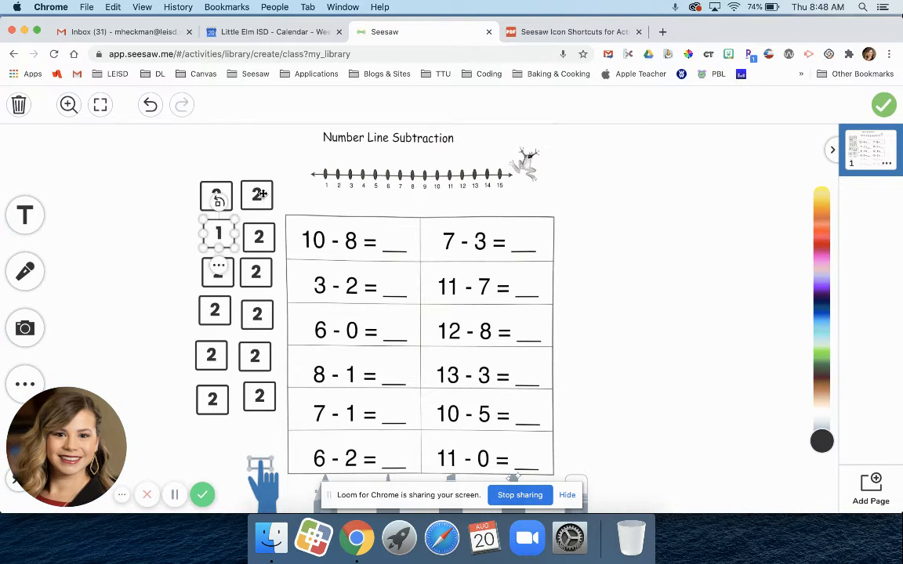
{"action": "left_click", "coordinate": [263, 195]}
{"action": "left_click", "coordinate": [250, 194]}
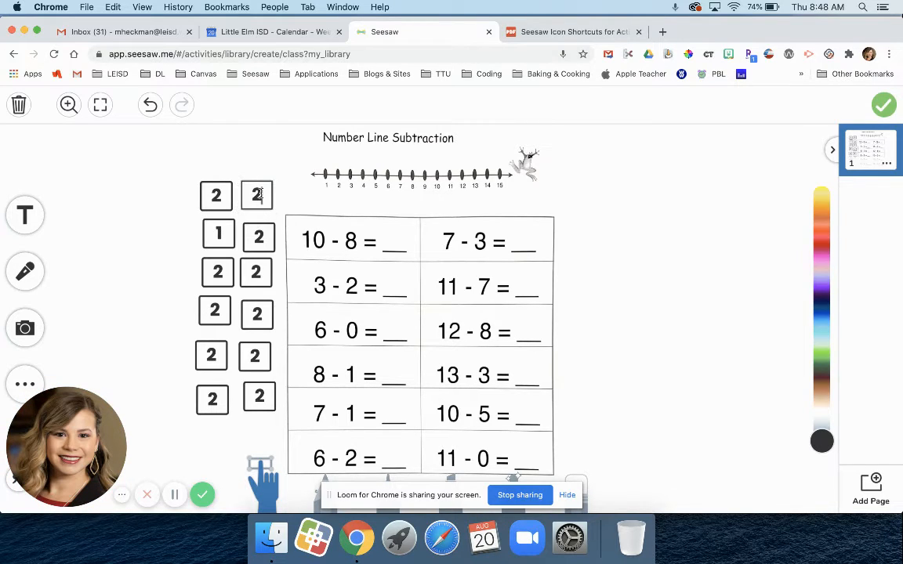
{"action": "key", "text": "BackSpace"}
{"action": "left_click", "coordinate": [261, 196]}
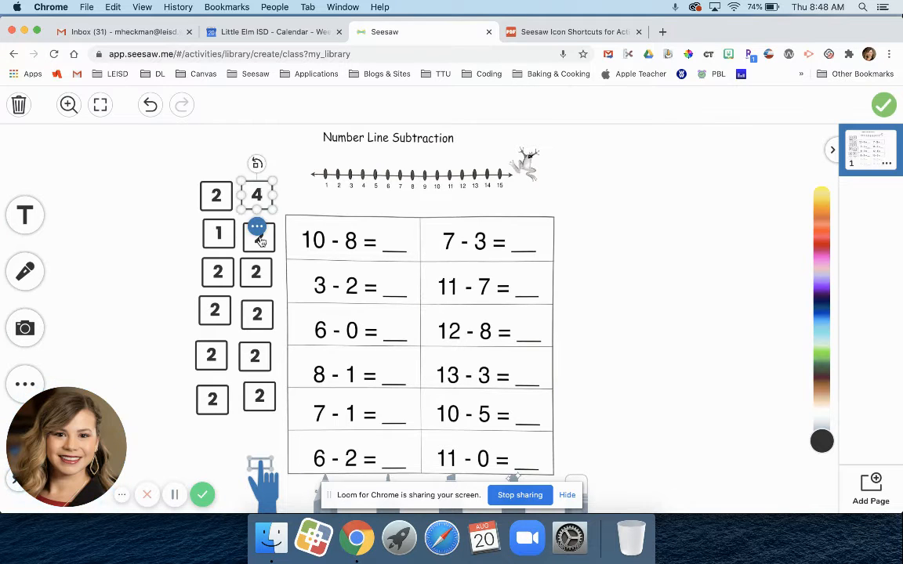
Change the second-row label in the right column to 6 and the third-row label in the left column to 7
{"action": "left_click", "coordinate": [260, 239]}
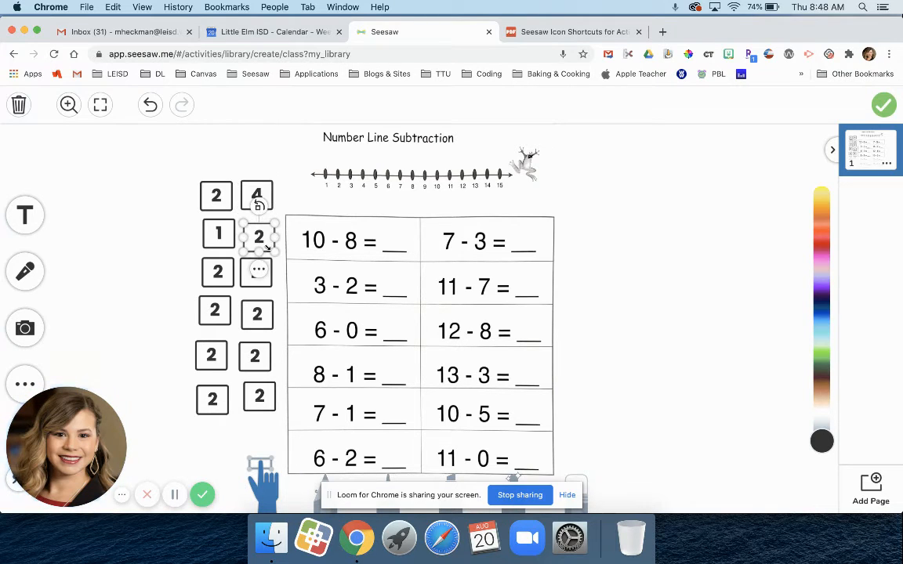
{"action": "left_click", "coordinate": [263, 239]}
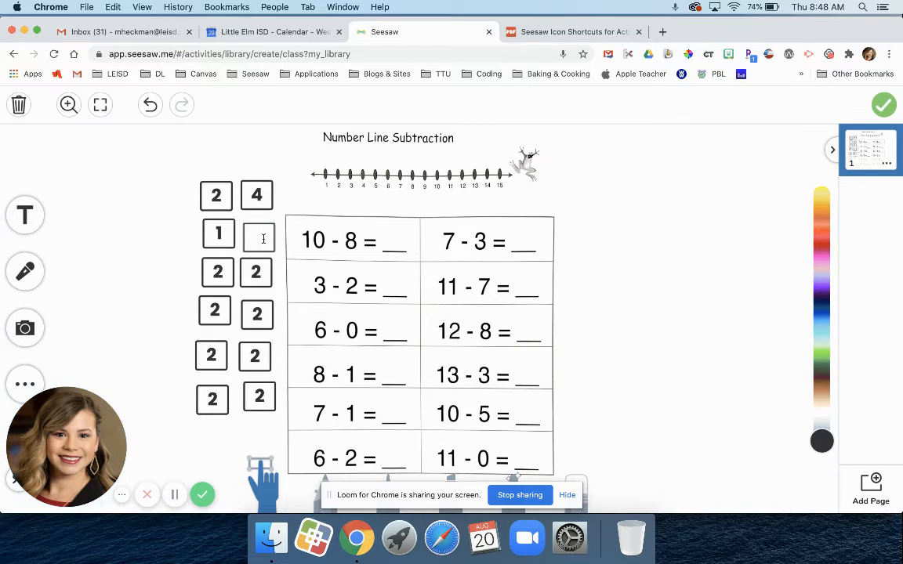
{"action": "type", "text": "6"}
{"action": "left_click", "coordinate": [216, 272]}
{"action": "left_click", "coordinate": [217, 271]}
{"action": "left_click", "coordinate": [220, 272]}
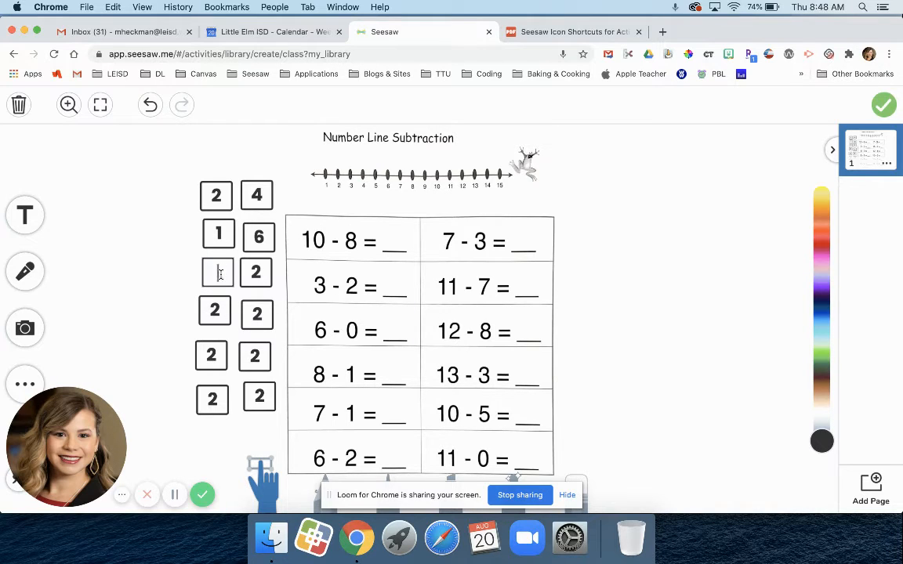
{"action": "type", "text": "7"}
Change the fourth-row label in the left column to 6 and the third-row label in the right column to 4
{"action": "left_click", "coordinate": [214, 306]}
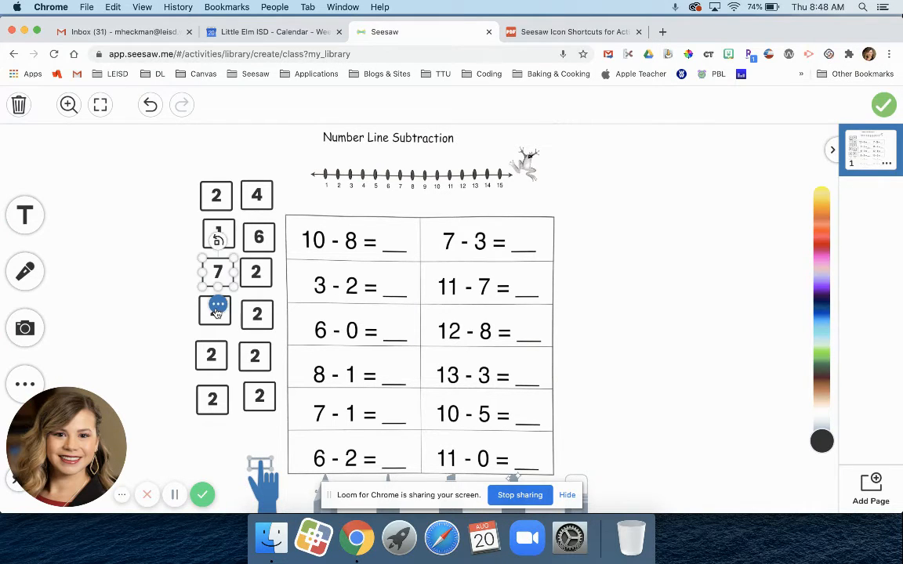
{"action": "left_click", "coordinate": [216, 310]}
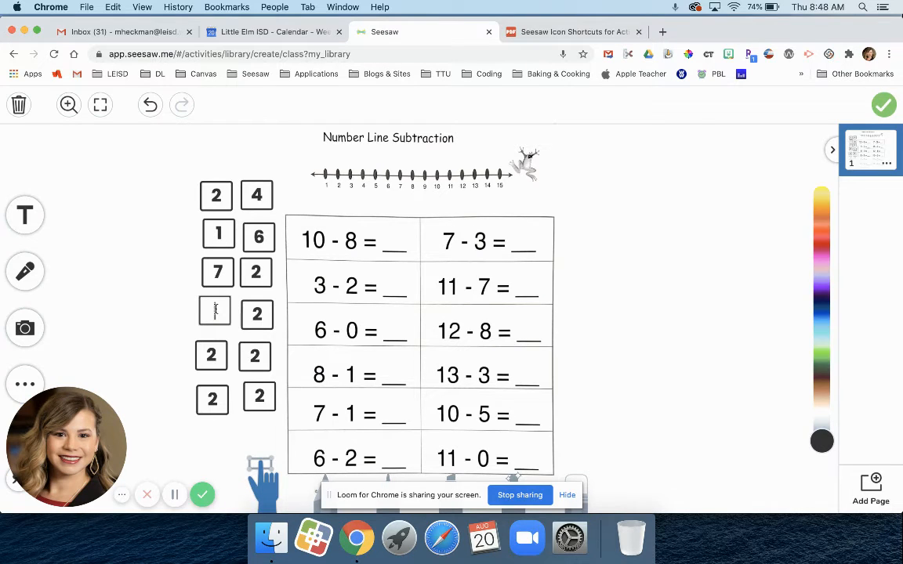
{"action": "type", "text": "8"}
{"action": "left_click", "coordinate": [256, 272]}
{"action": "left_click", "coordinate": [257, 271]}
Change the fourth-row label in the right column to 11 and the fifth-row label in the left column to 10
{"action": "left_click", "coordinate": [264, 316]}
{"action": "left_click", "coordinate": [260, 323]}
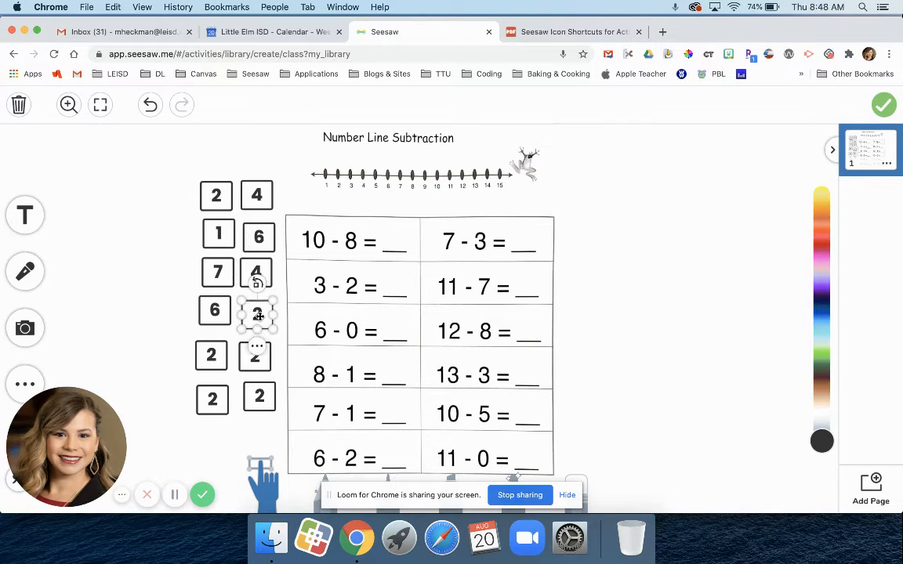
{"action": "left_click", "coordinate": [260, 315]}
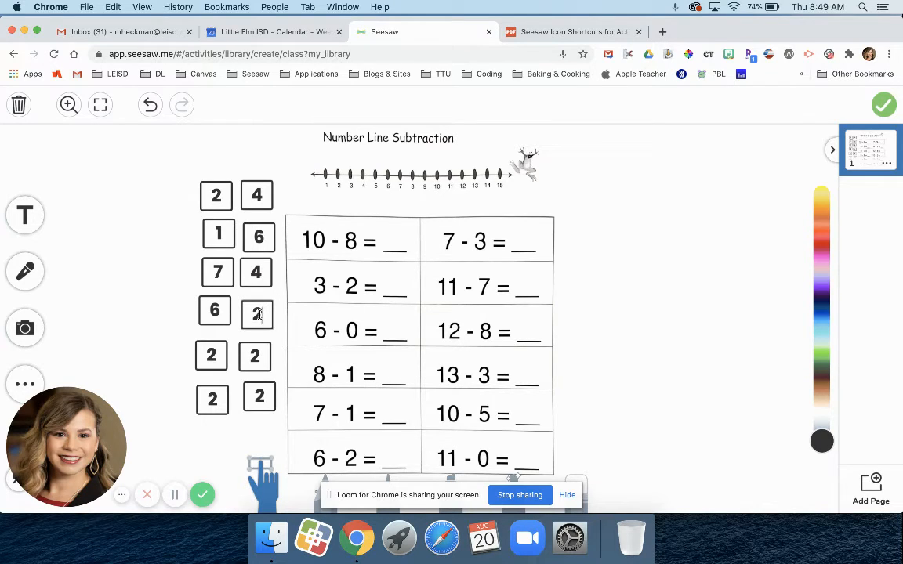
{"action": "type", "text": "11"}
{"action": "left_click", "coordinate": [216, 359]}
{"action": "left_click", "coordinate": [211, 357]}
{"action": "left_click", "coordinate": [212, 357]}
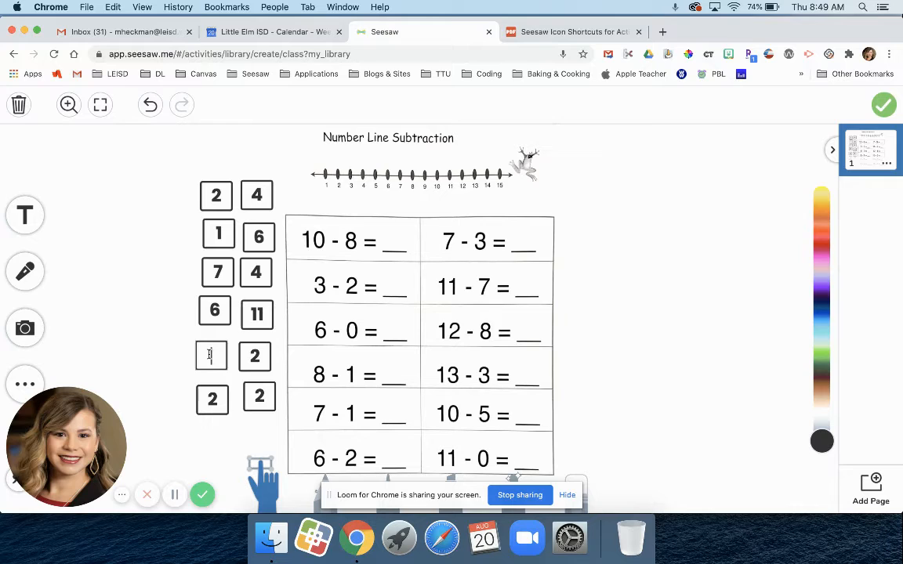
{"action": "type", "text": "10"}
Change the fifth-row label in the right column to 5 and the last label in the left column to 4
{"action": "left_click", "coordinate": [254, 357]}
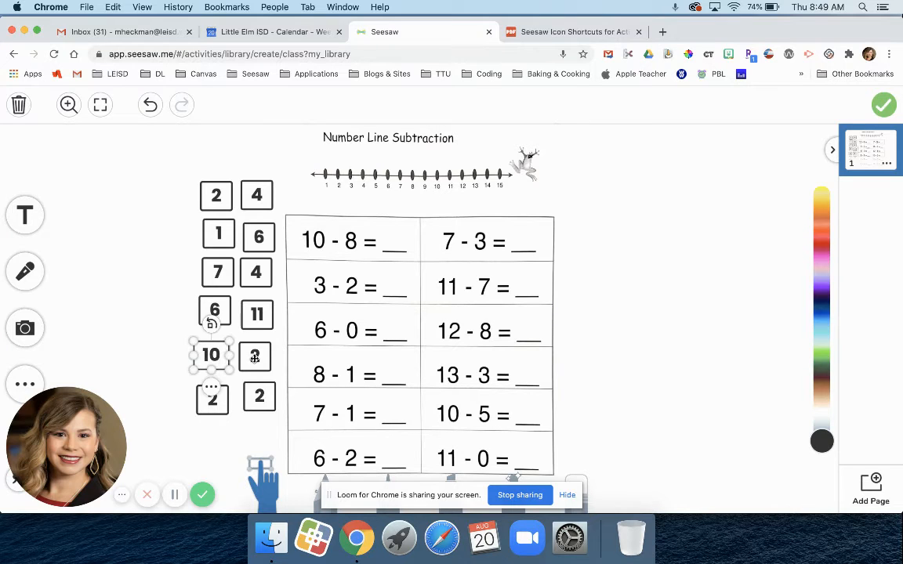
{"action": "left_click", "coordinate": [254, 357]}
{"action": "left_click", "coordinate": [256, 357]}
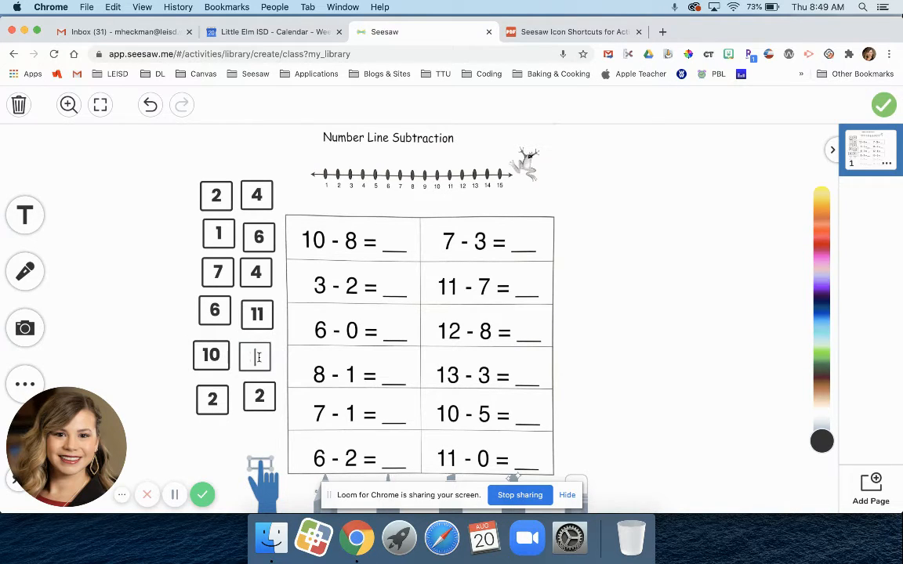
{"action": "type", "text": "5"}
{"action": "left_click", "coordinate": [212, 399]}
{"action": "left_click", "coordinate": [212, 399]}
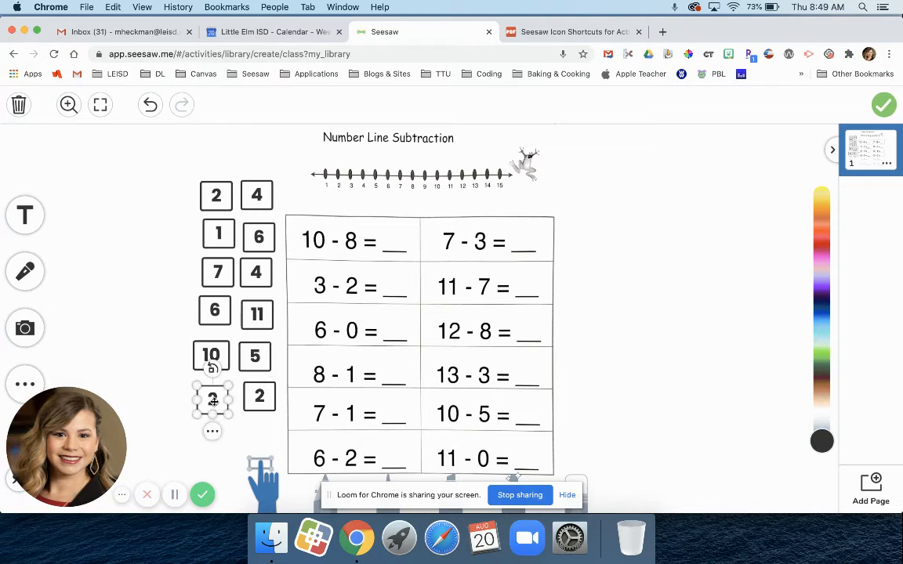
{"action": "left_click", "coordinate": [214, 400]}
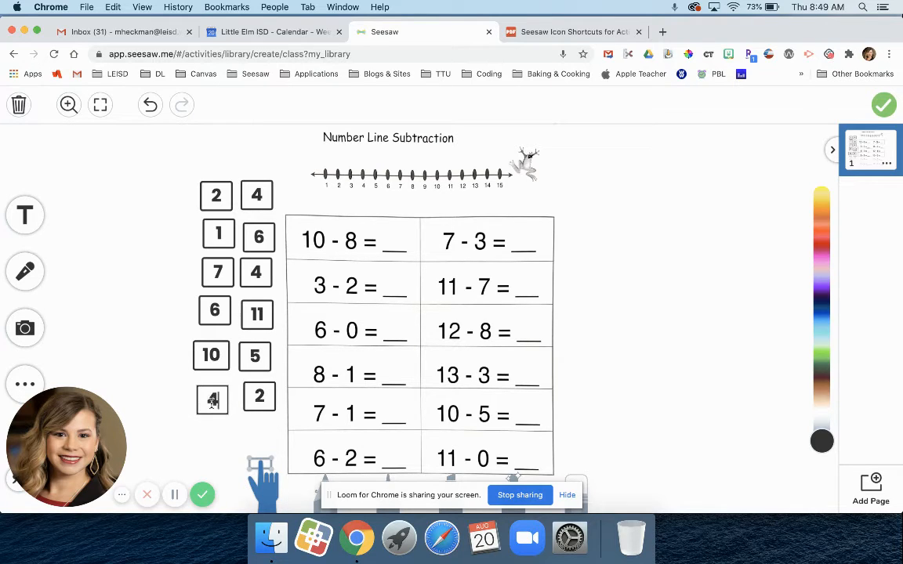
{"action": "type", "text": "4"}
Change the last label in the right column to 4
{"action": "left_click", "coordinate": [248, 393]}
{"action": "left_click", "coordinate": [260, 398]}
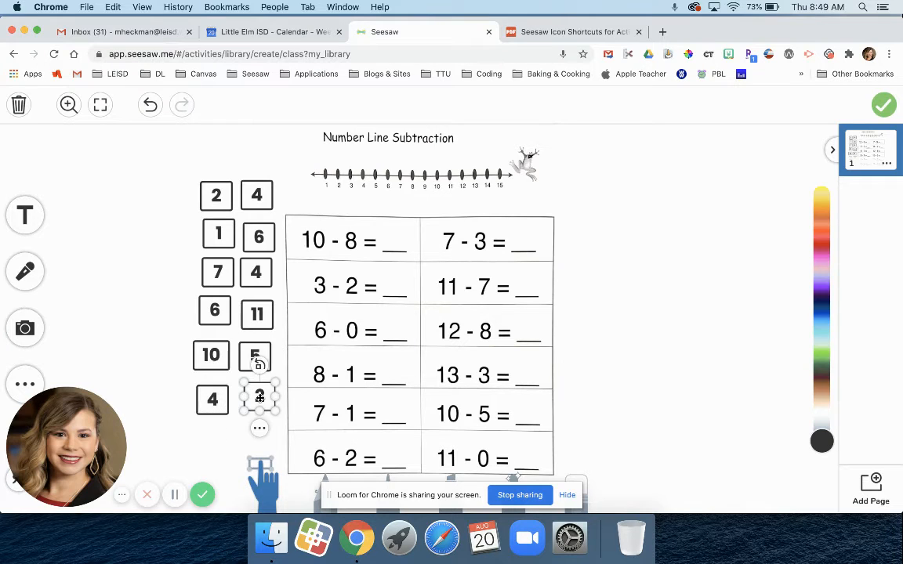
{"action": "left_click", "coordinate": [260, 397]}
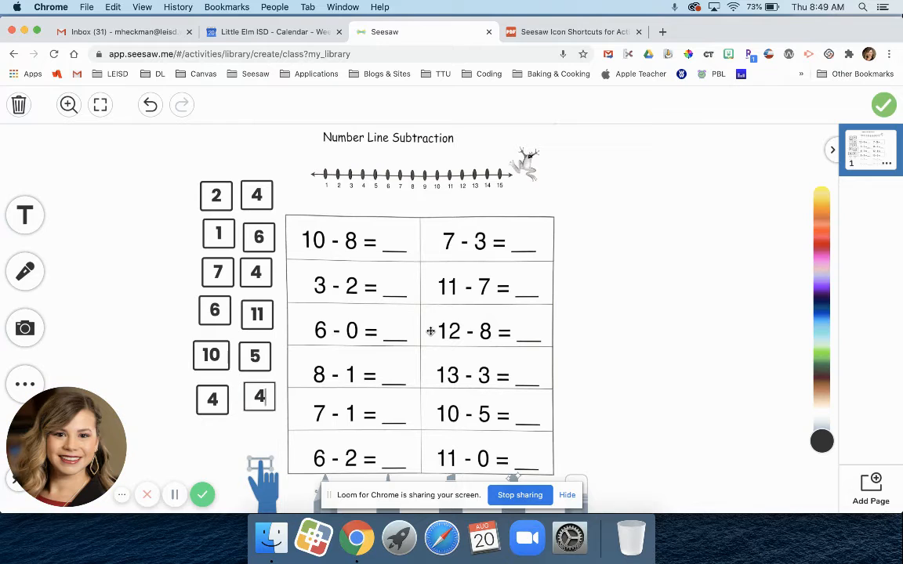
Unlock the worksheet image and shift it slightly right, leaving a small gap beside the number labels
{"action": "left_click", "coordinate": [472, 309]}
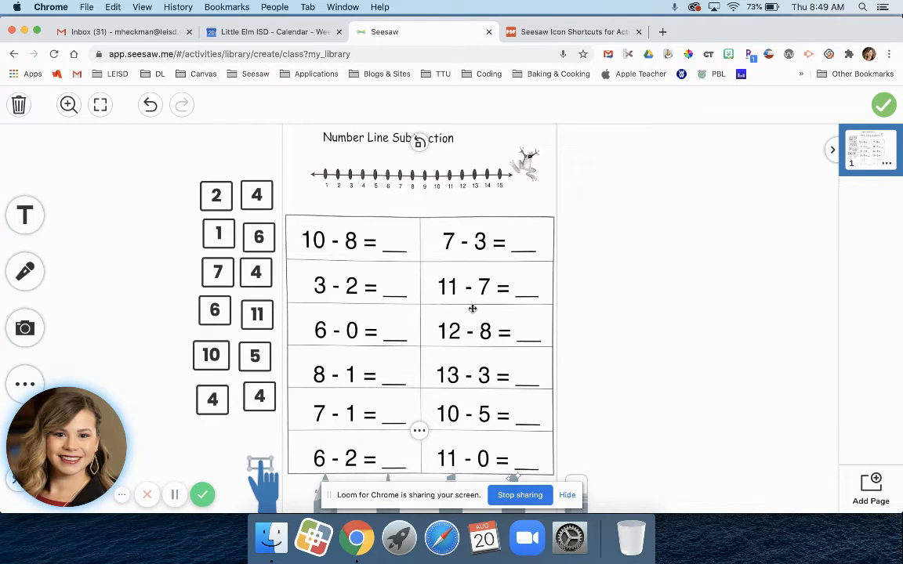
{"action": "left_click_drag", "start_coordinate": [457, 326], "coordinate": [489, 326]}
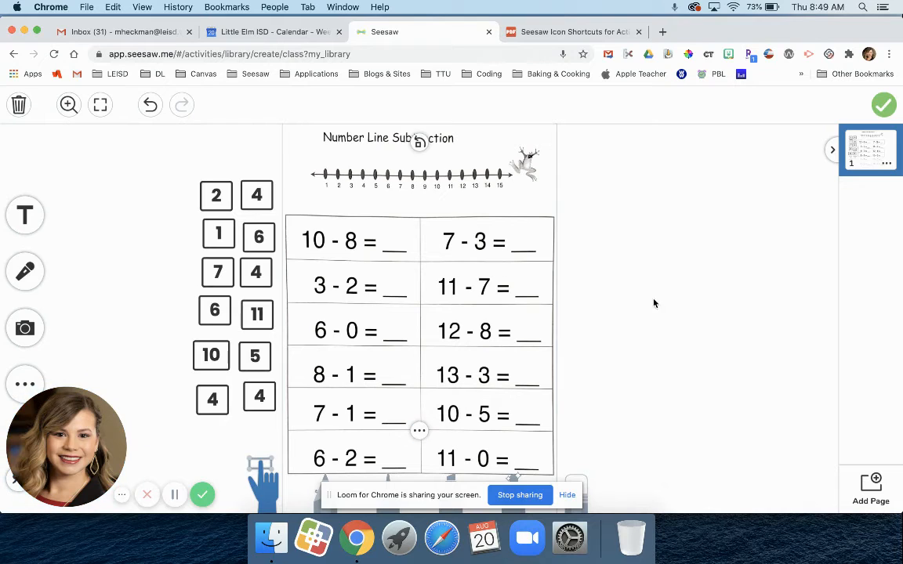
{"action": "left_click", "coordinate": [419, 430]}
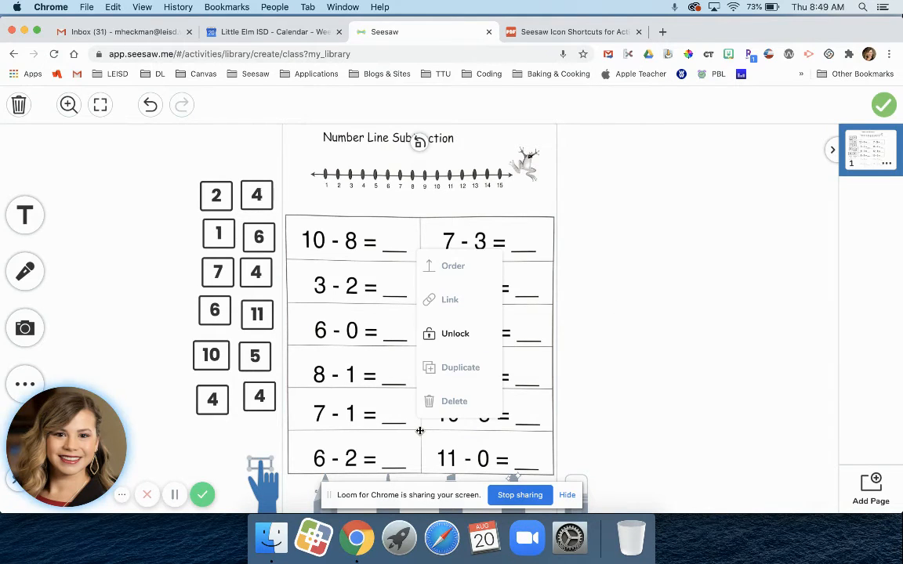
{"action": "left_click", "coordinate": [448, 335]}
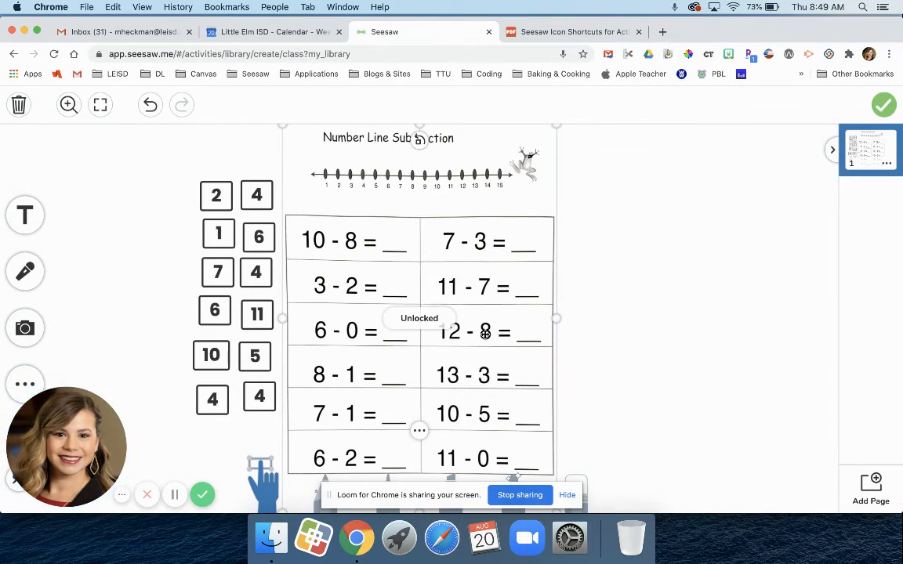
{"action": "left_click_drag", "start_coordinate": [486, 351], "coordinate": [563, 350]}
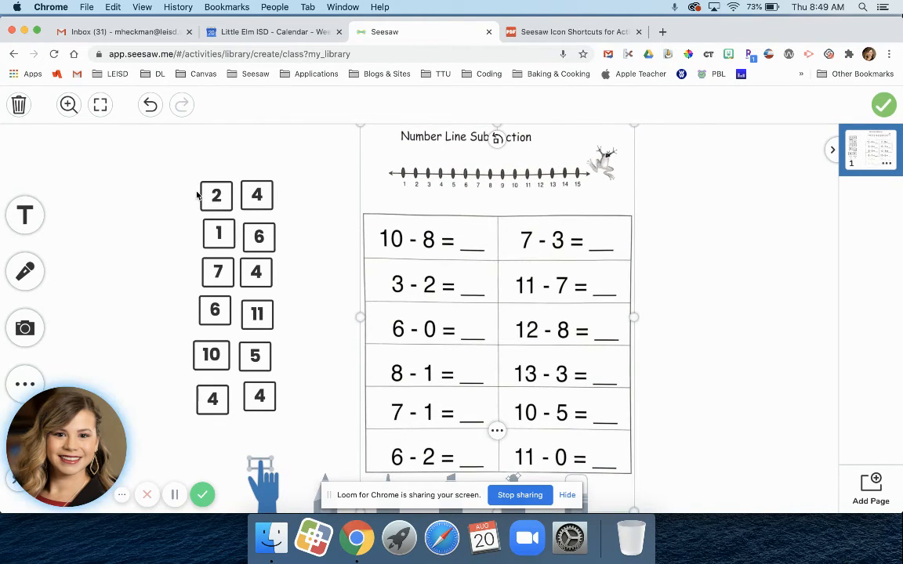
{"action": "left_click_drag", "start_coordinate": [469, 306], "coordinate": [407, 303]}
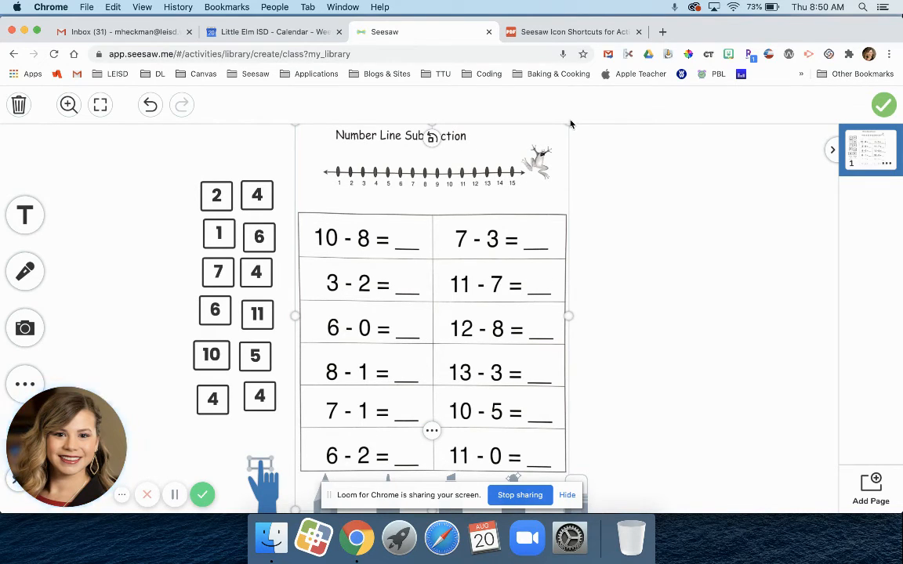
Enlarge the worksheet image slightly, nudge it back toward the number labels, and lock it in place
{"action": "left_click_drag", "start_coordinate": [571, 124], "coordinate": [582, 106]}
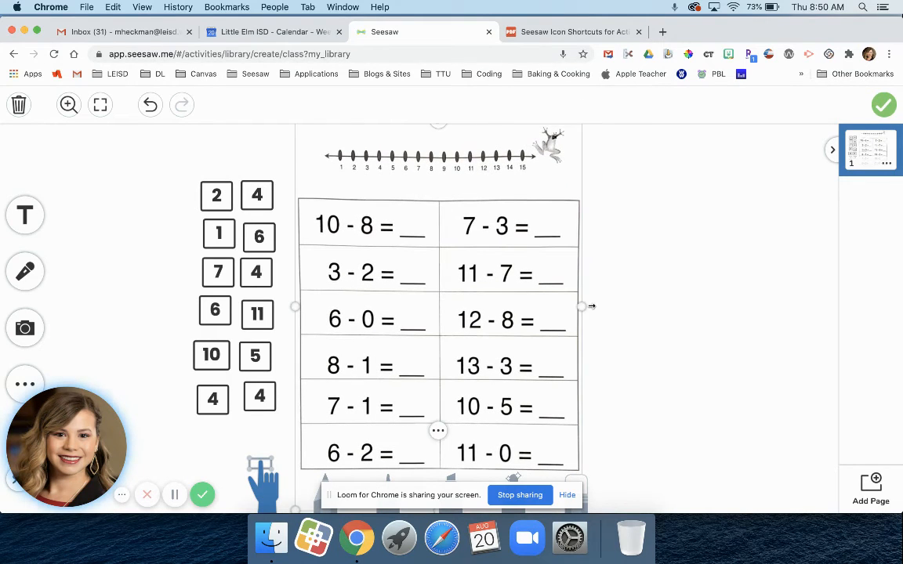
{"action": "left_click_drag", "start_coordinate": [478, 309], "coordinate": [474, 305]}
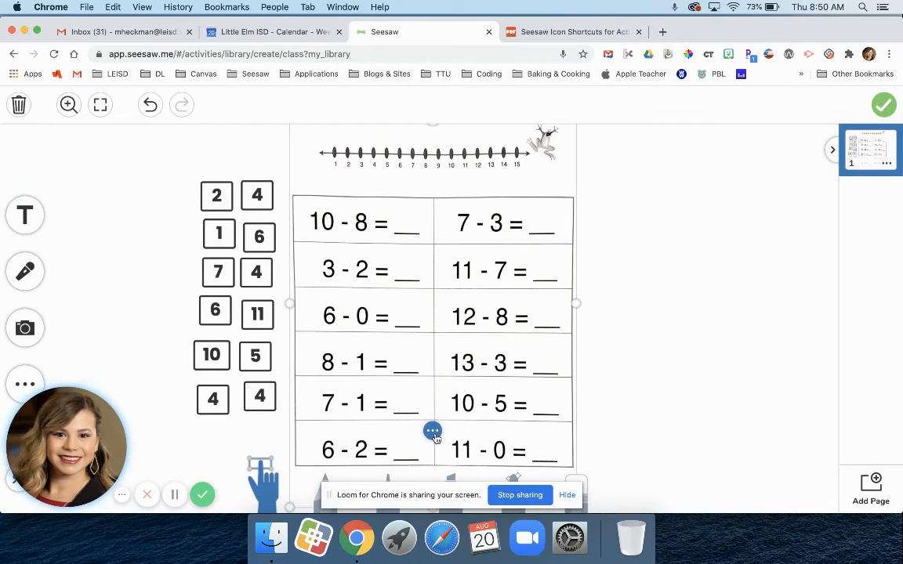
{"action": "left_click", "coordinate": [433, 432]}
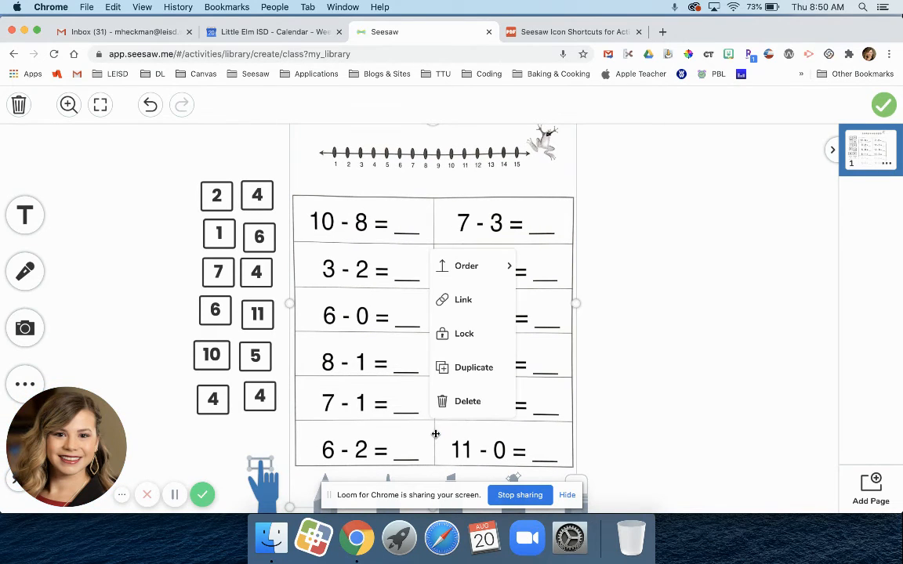
{"action": "left_click", "coordinate": [465, 345]}
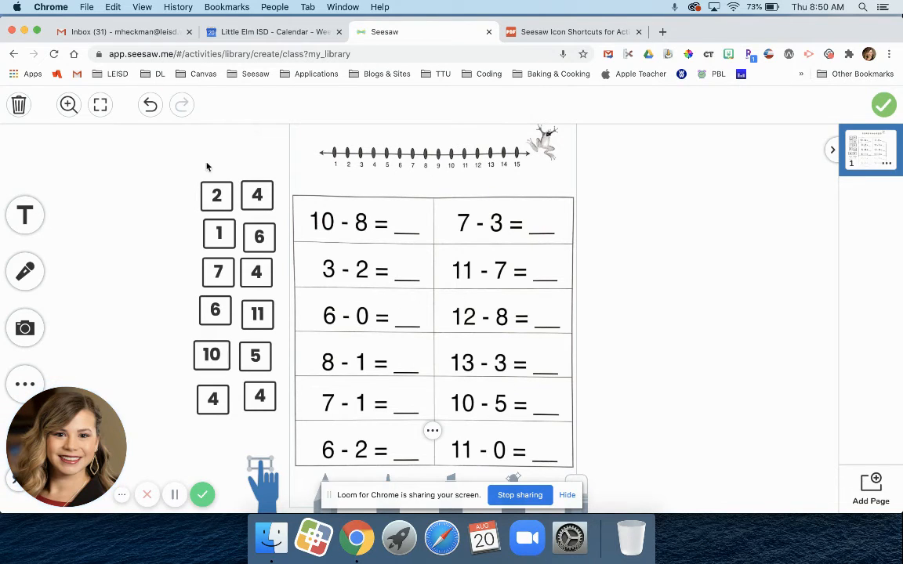
Recolor the first-row labels 2 and 4 and the second-row label 1 in shades of blue
{"action": "left_click", "coordinate": [217, 195]}
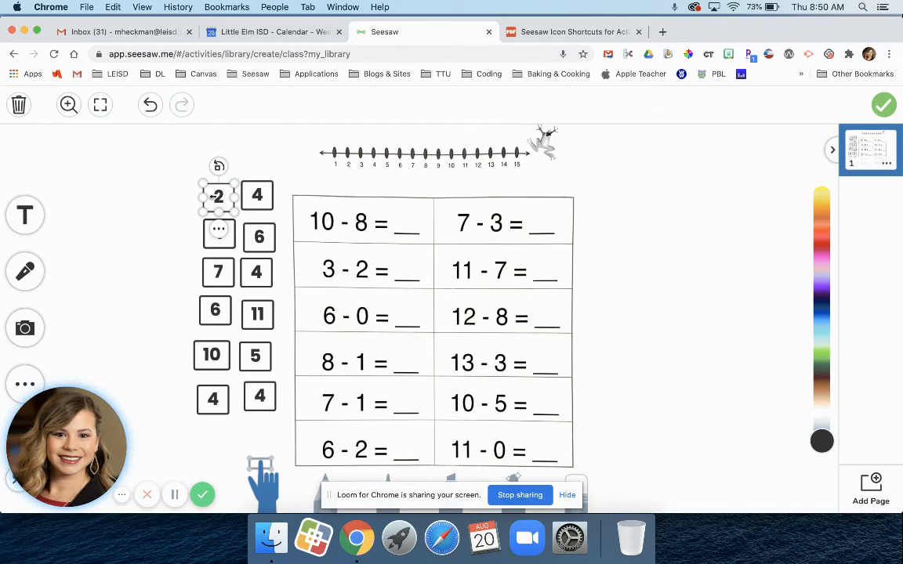
{"action": "left_click", "coordinate": [822, 314]}
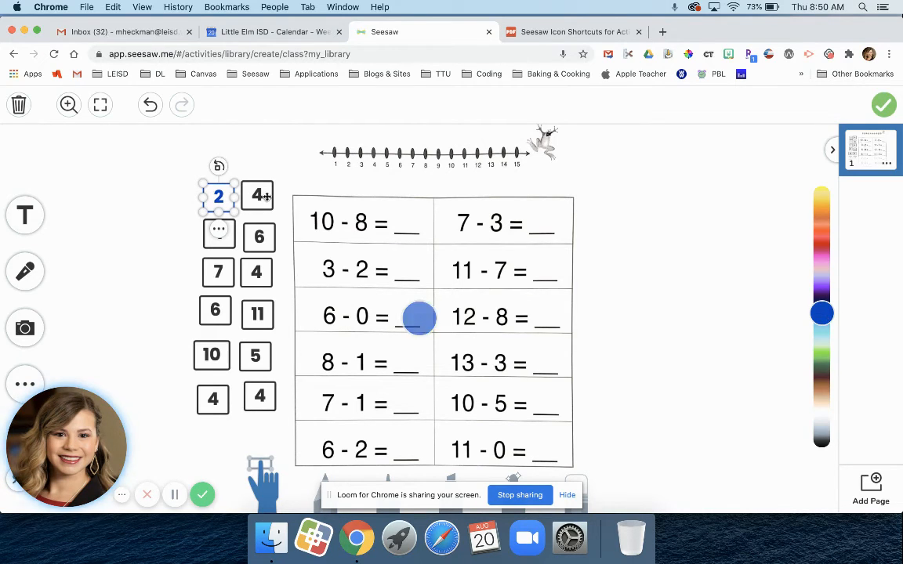
{"action": "left_click", "coordinate": [257, 195]}
{"action": "left_click", "coordinate": [823, 318]}
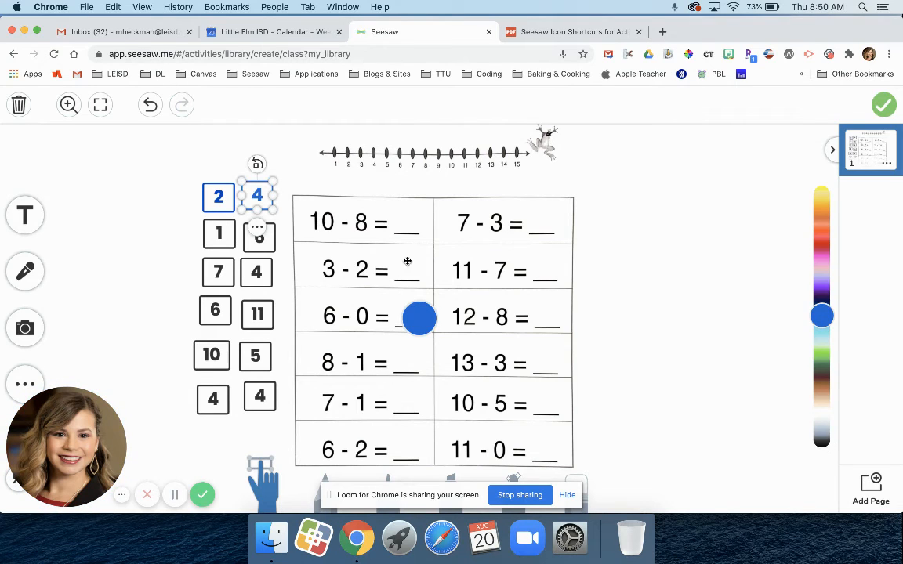
{"action": "left_click", "coordinate": [219, 234]}
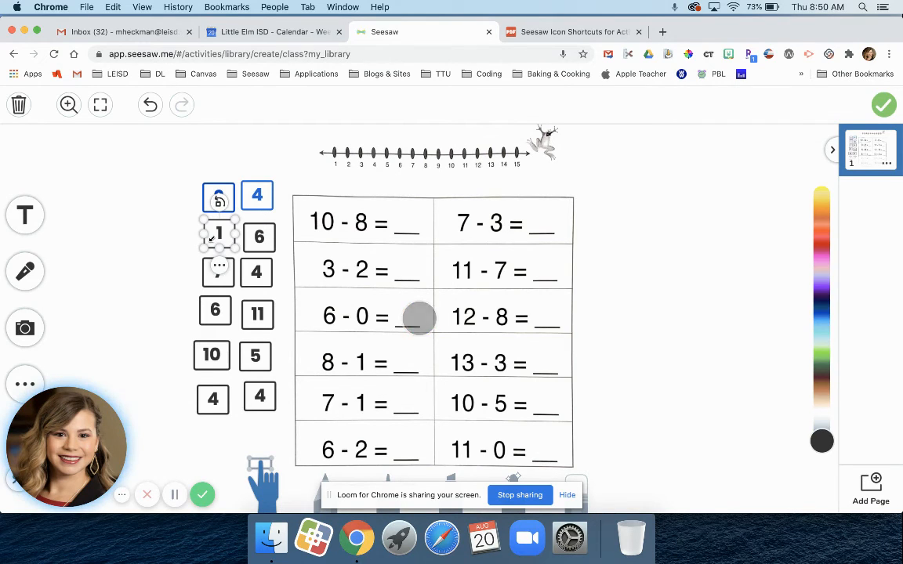
{"action": "left_click", "coordinate": [822, 309]}
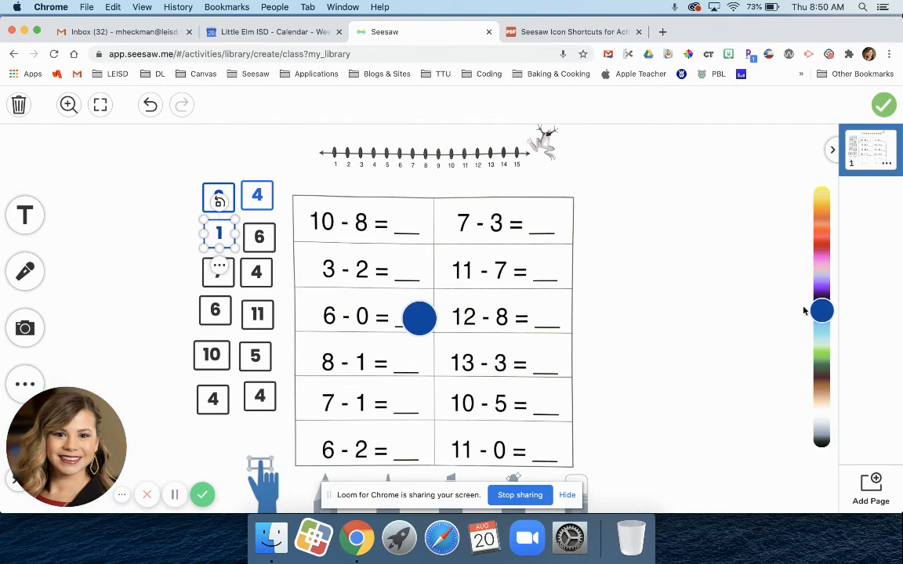
Recolor the second-row label 6 orange, and the third-row labels 7 pink and 4 purple
{"action": "left_click", "coordinate": [258, 236]}
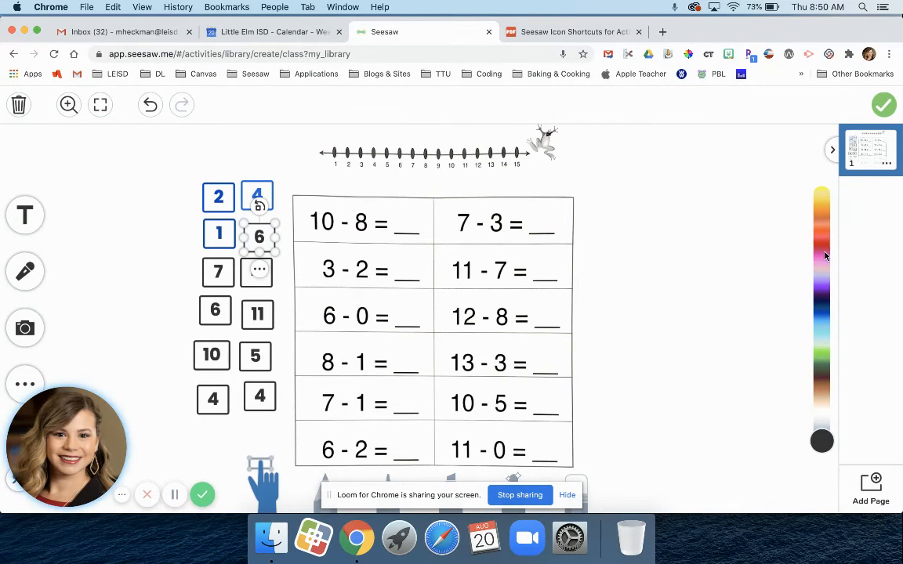
{"action": "left_click", "coordinate": [821, 223]}
{"action": "left_click", "coordinate": [218, 271]}
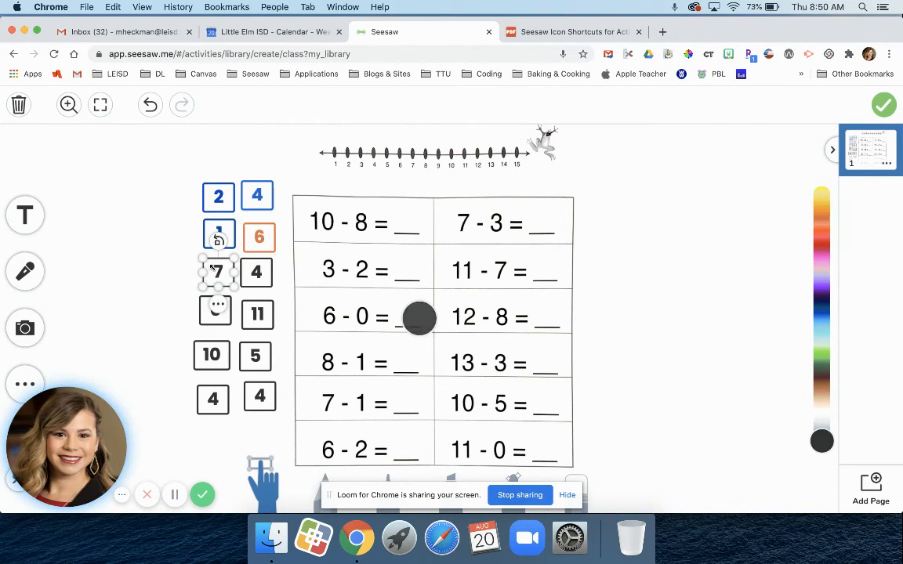
{"action": "left_click", "coordinate": [821, 259]}
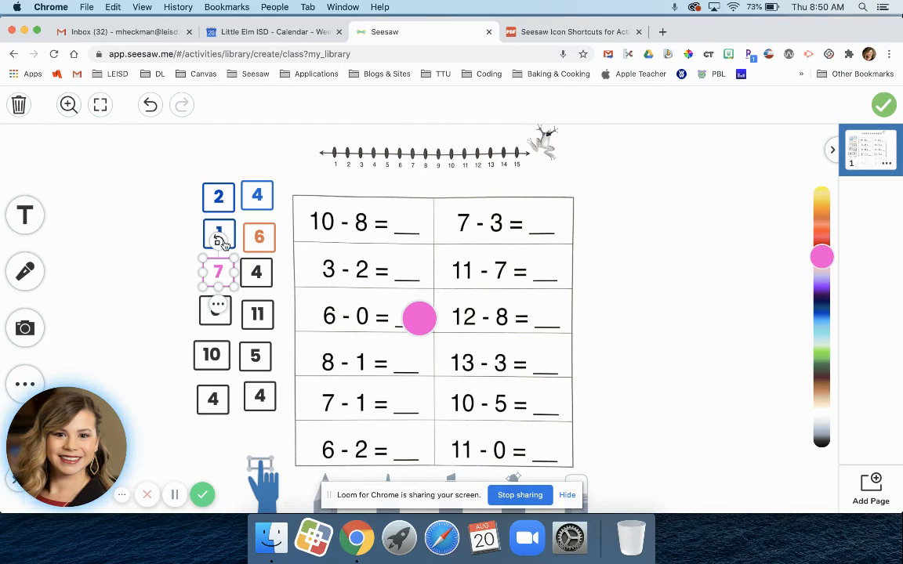
{"action": "left_click", "coordinate": [256, 272]}
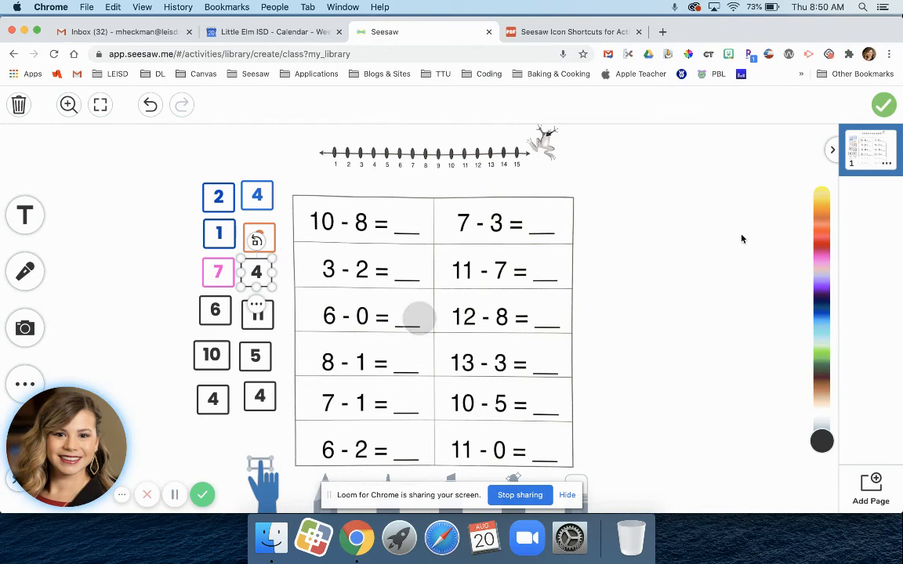
{"action": "left_click", "coordinate": [822, 291]}
Recolor the fourth-row labels, making the 6 light green and the 11 dark navy
{"action": "left_click", "coordinate": [214, 310]}
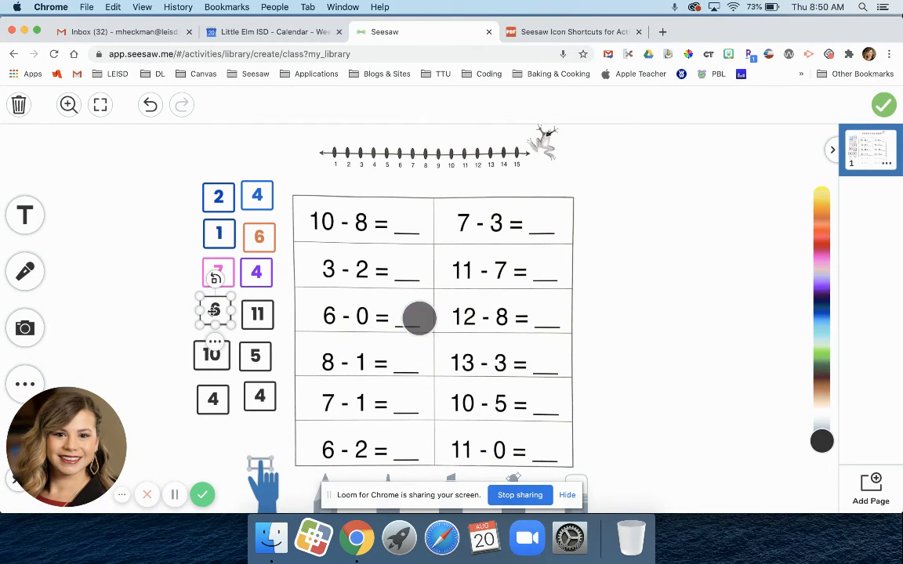
{"action": "left_click", "coordinate": [822, 355]}
{"action": "left_click", "coordinate": [257, 314]}
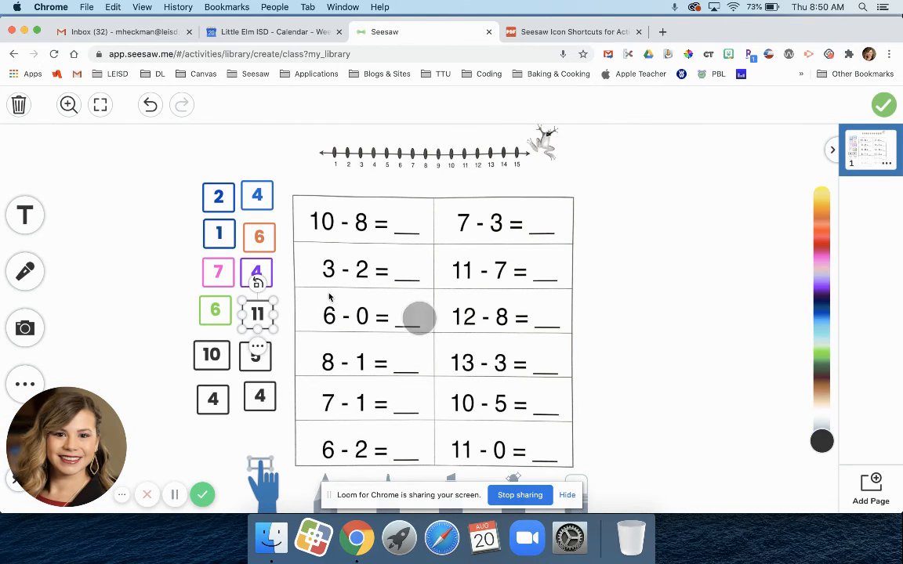
{"action": "left_click", "coordinate": [823, 300]}
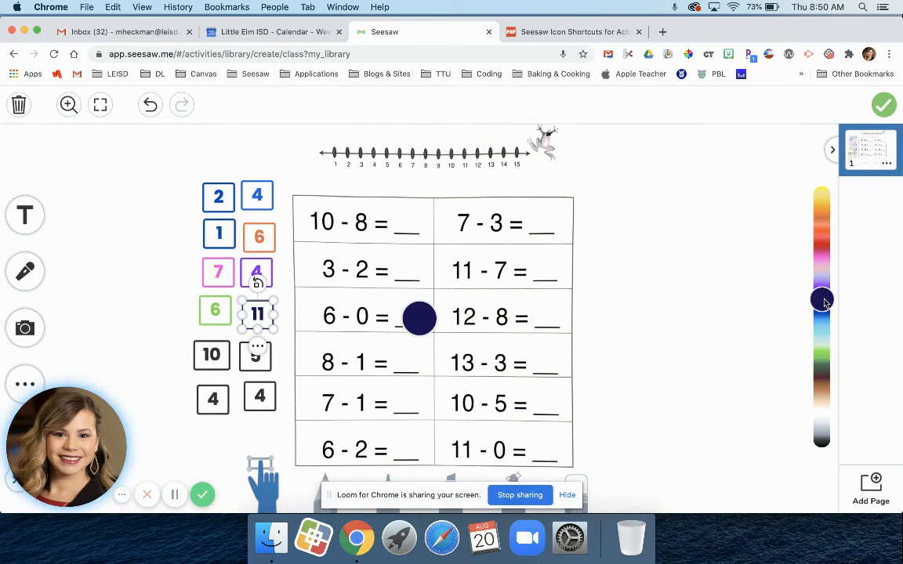
Recolor the fifth-row labels, making the 10 red and the 5 blue
{"action": "left_click", "coordinate": [210, 354]}
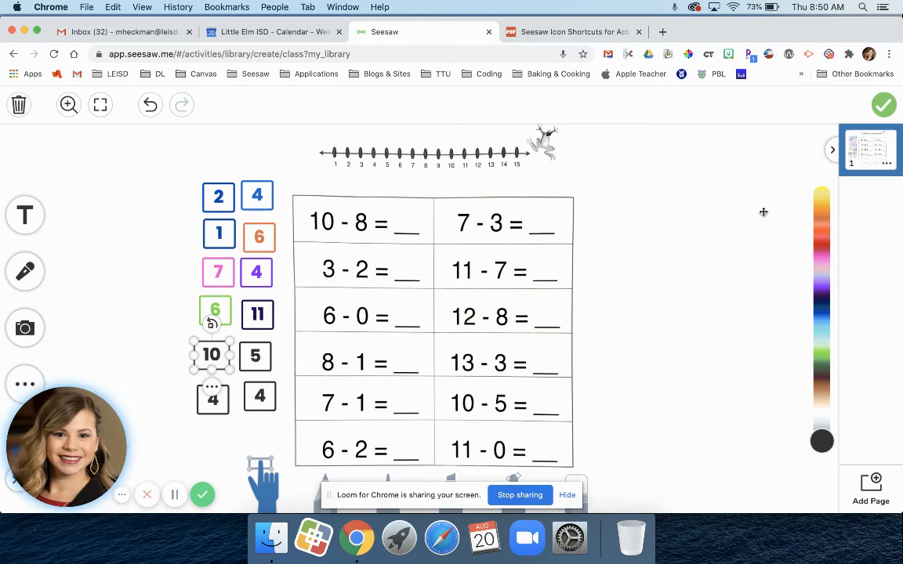
{"action": "left_click", "coordinate": [822, 194]}
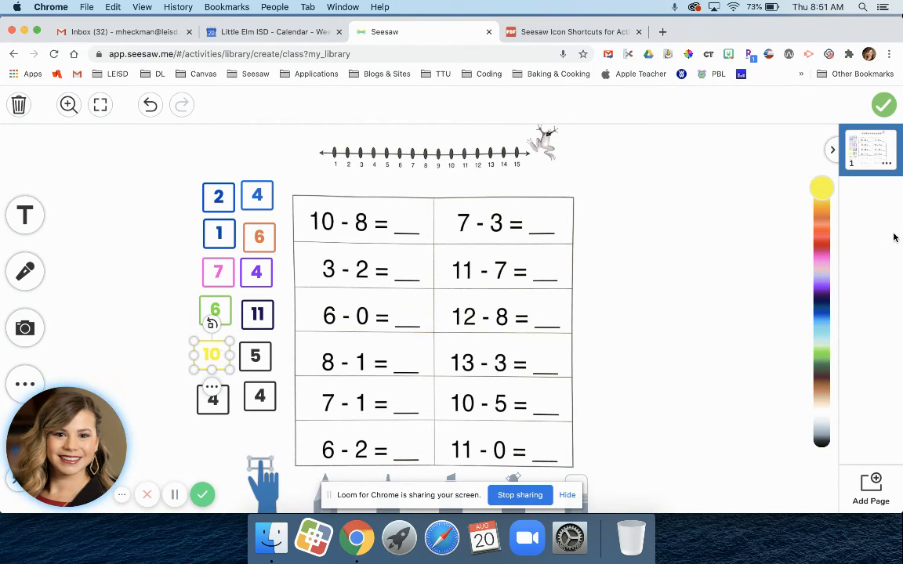
{"action": "left_click", "coordinate": [820, 248]}
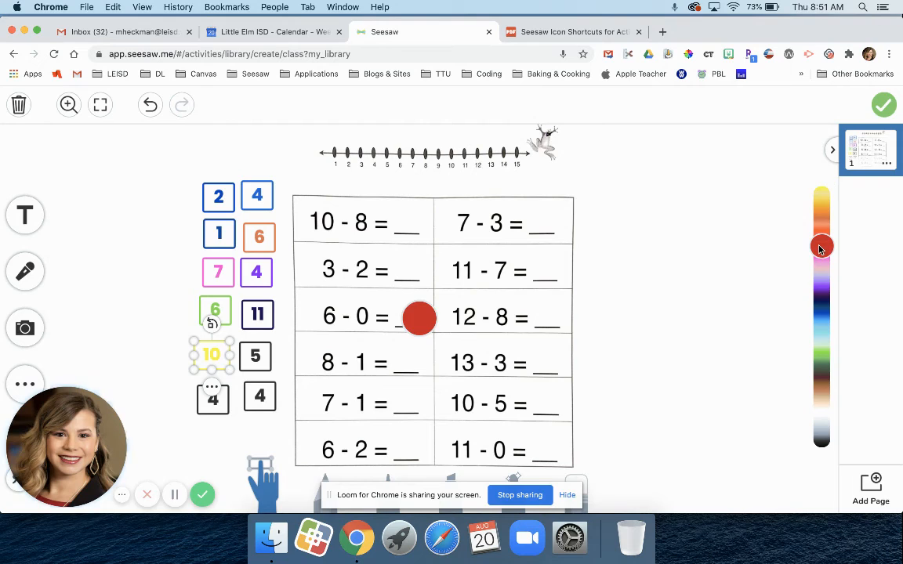
{"action": "left_click", "coordinate": [254, 356]}
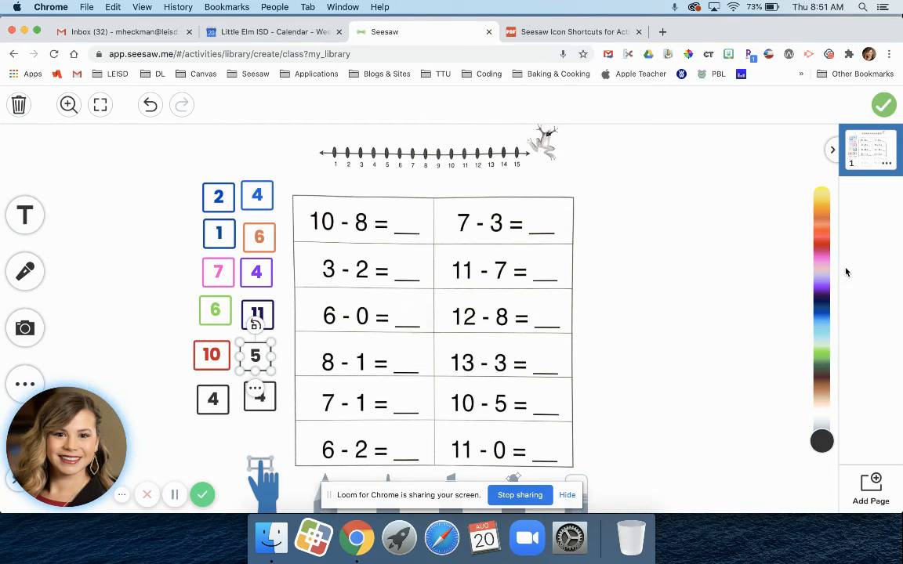
{"action": "left_click", "coordinate": [821, 356]}
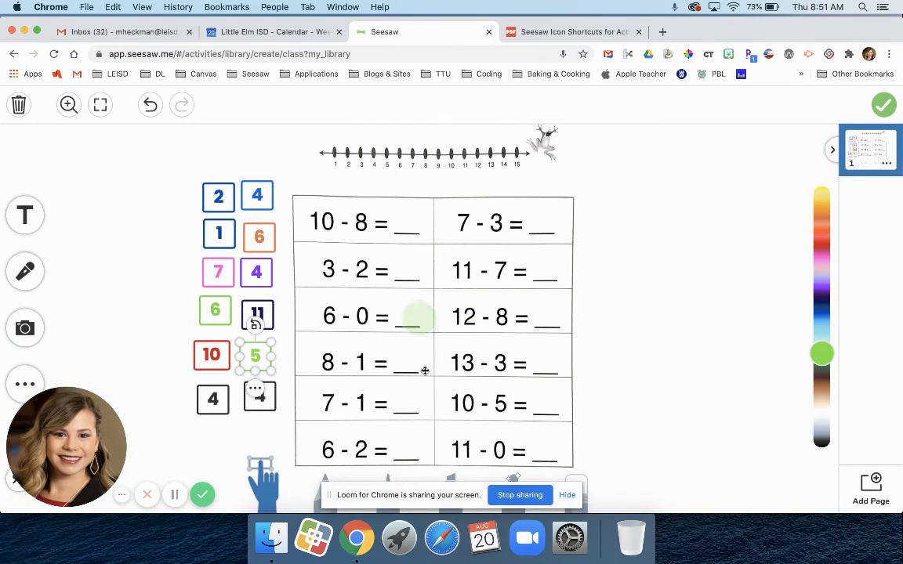
{"action": "left_click", "coordinate": [821, 315]}
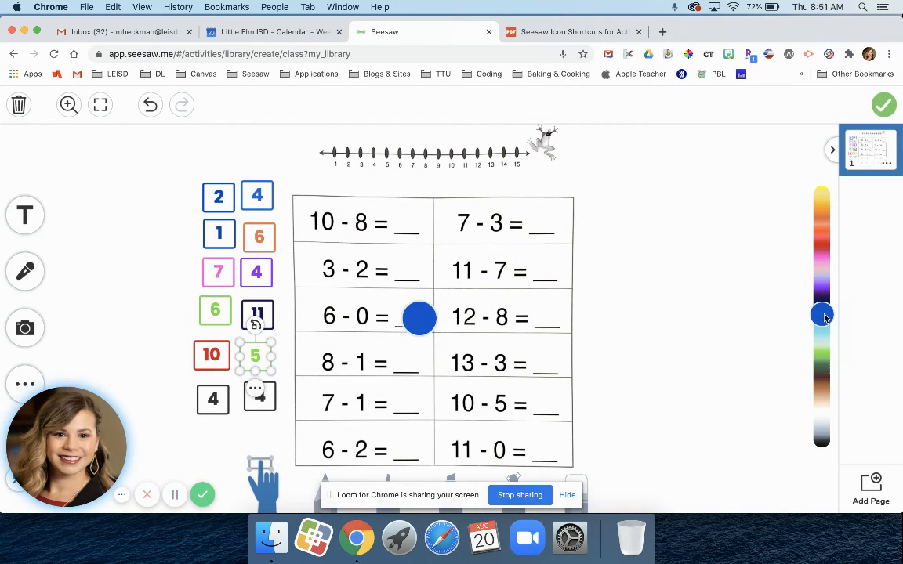
Recolor the last-row labels, making the left 4 dark red and the right 4 light coral red, and deselect them
{"action": "left_click", "coordinate": [207, 413]}
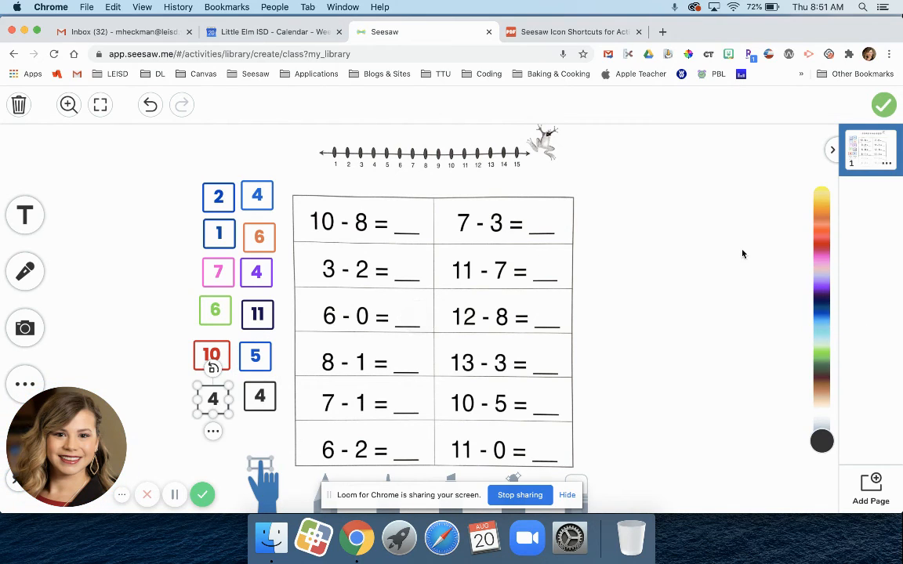
{"action": "left_click", "coordinate": [821, 251]}
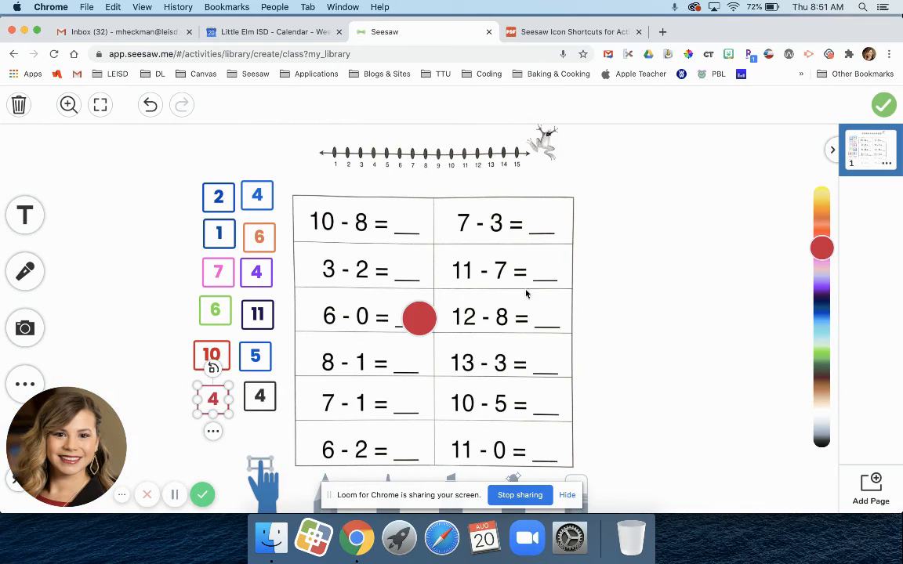
{"action": "left_click", "coordinate": [259, 396]}
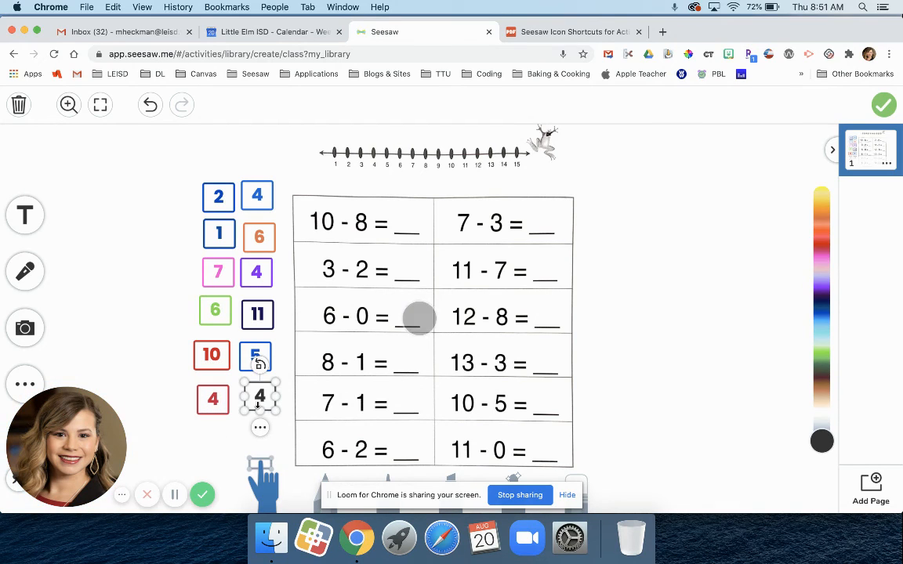
{"action": "left_click", "coordinate": [821, 236]}
{"action": "left_click", "coordinate": [603, 309]}
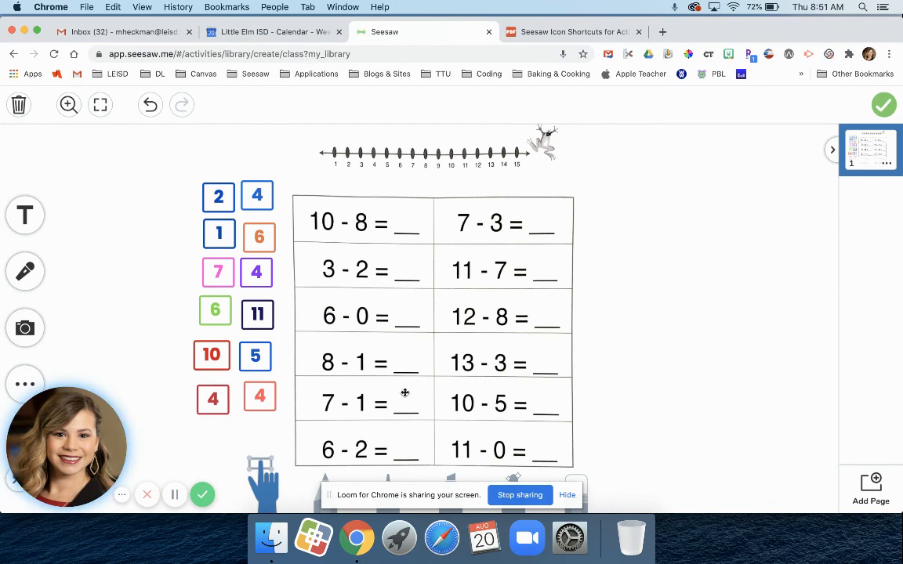
Finish the student template, review the activity's instructions and attached template, and save the new activity
{"action": "left_click", "coordinate": [885, 105]}
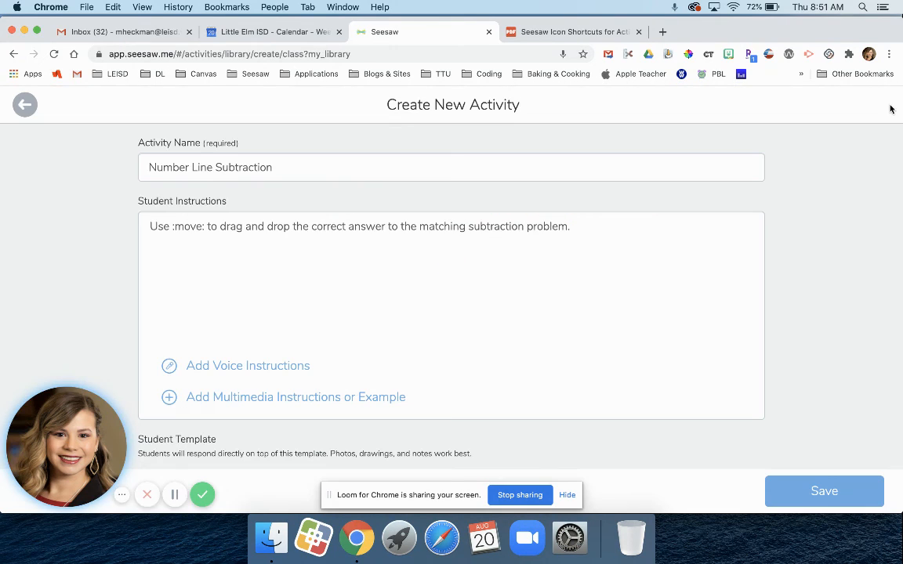
{"action": "scroll", "coordinate": [441, 409], "scroll_direction": "down", "scroll_amount": 4}
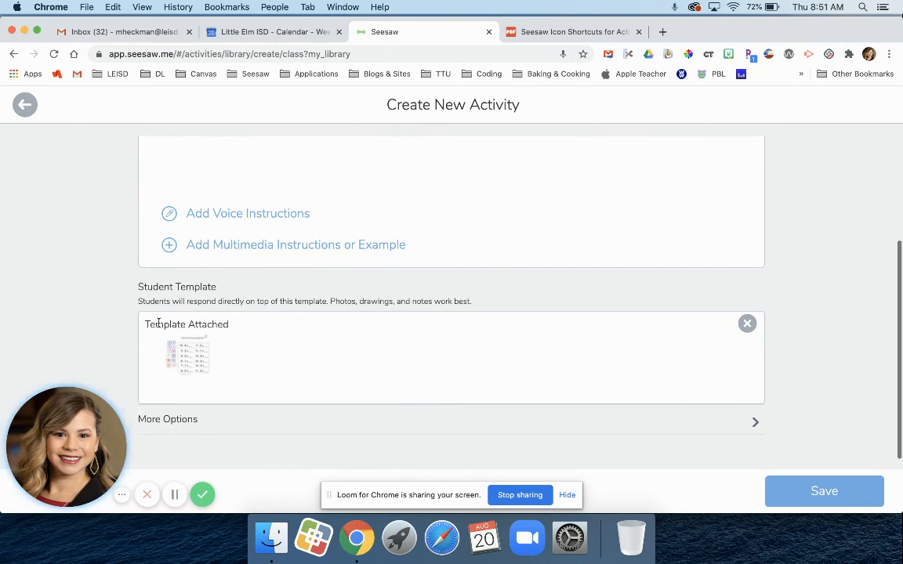
{"action": "scroll", "coordinate": [241, 309], "scroll_direction": "up", "scroll_amount": 4}
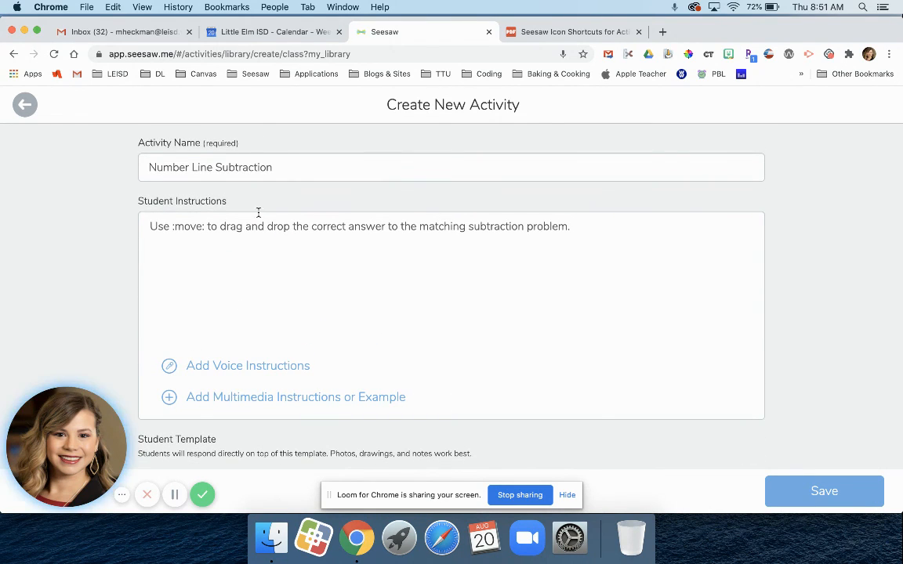
{"action": "scroll", "coordinate": [286, 347], "scroll_direction": "down", "scroll_amount": 4}
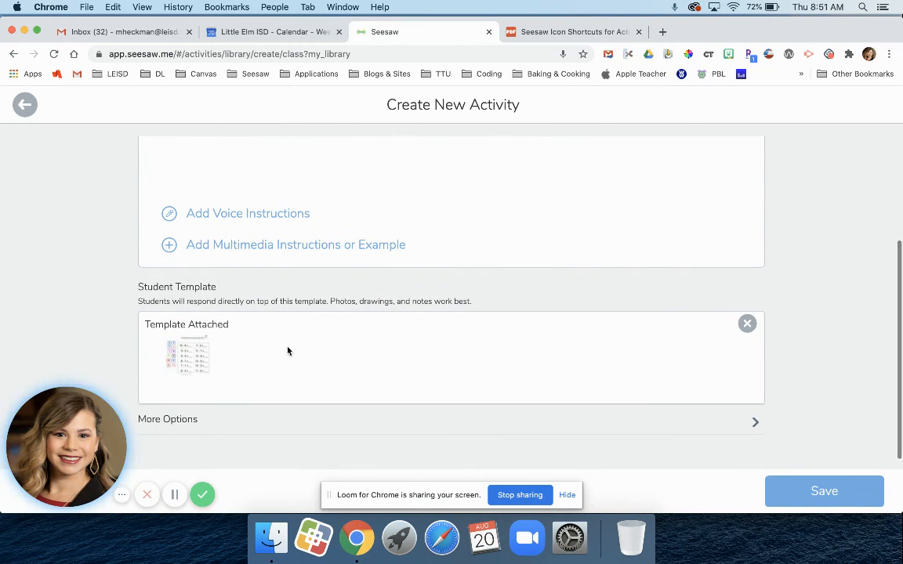
{"action": "left_click", "coordinate": [822, 492]}
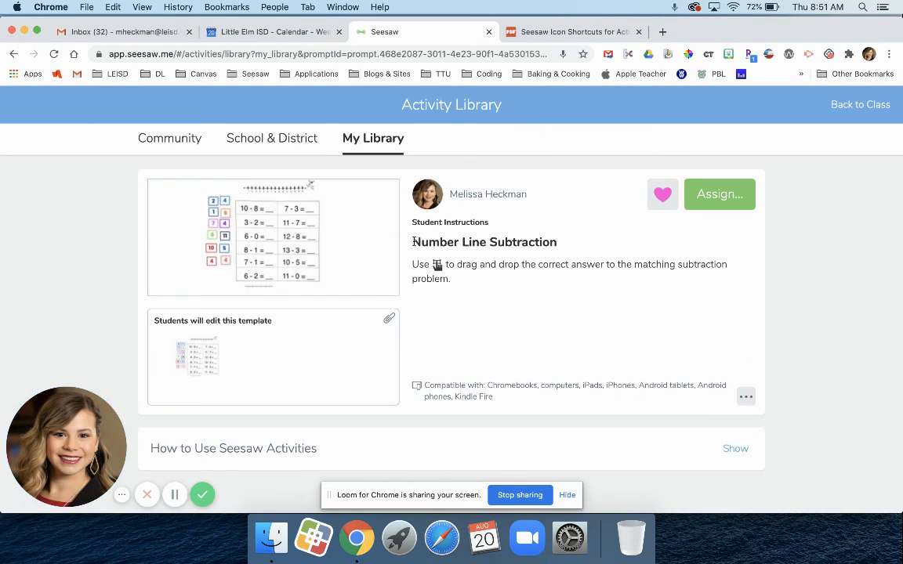
Find the saved Number Line Subtraction activity in My Library, view its details, and return to My Library
{"action": "left_click", "coordinate": [377, 140]}
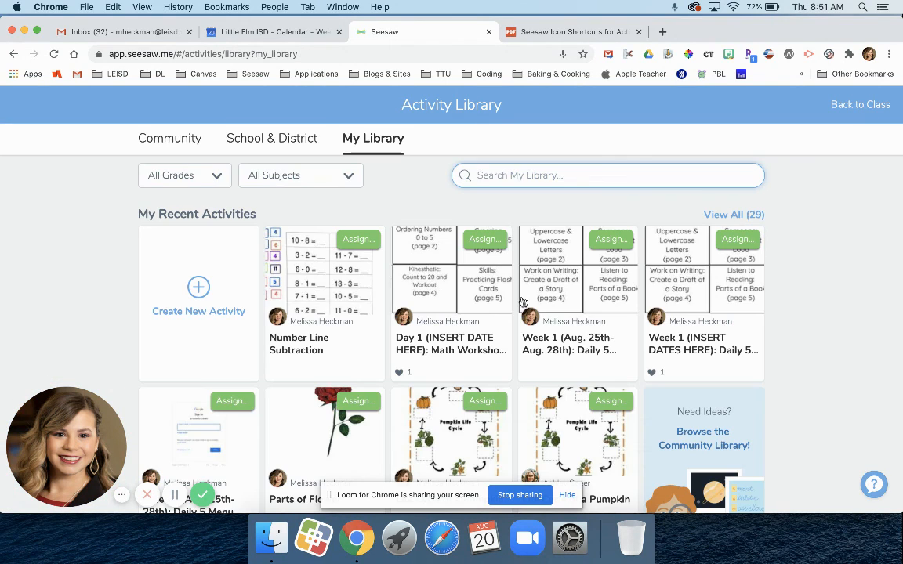
{"action": "left_click", "coordinate": [343, 299]}
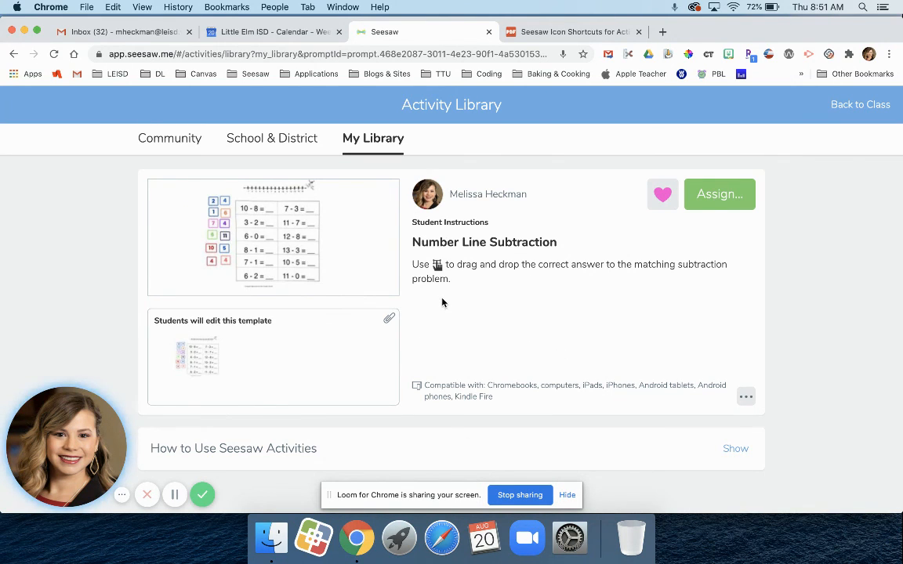
{"action": "left_click", "coordinate": [366, 138]}
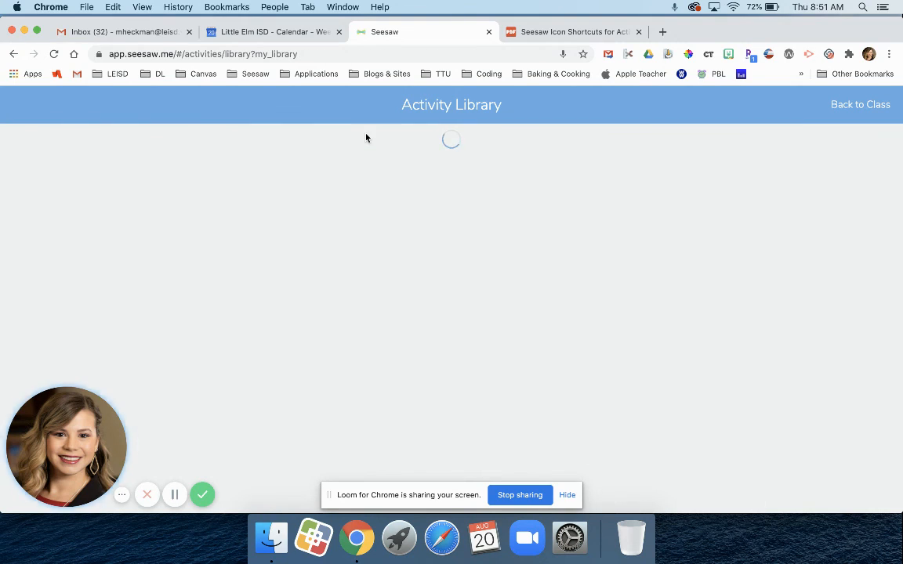